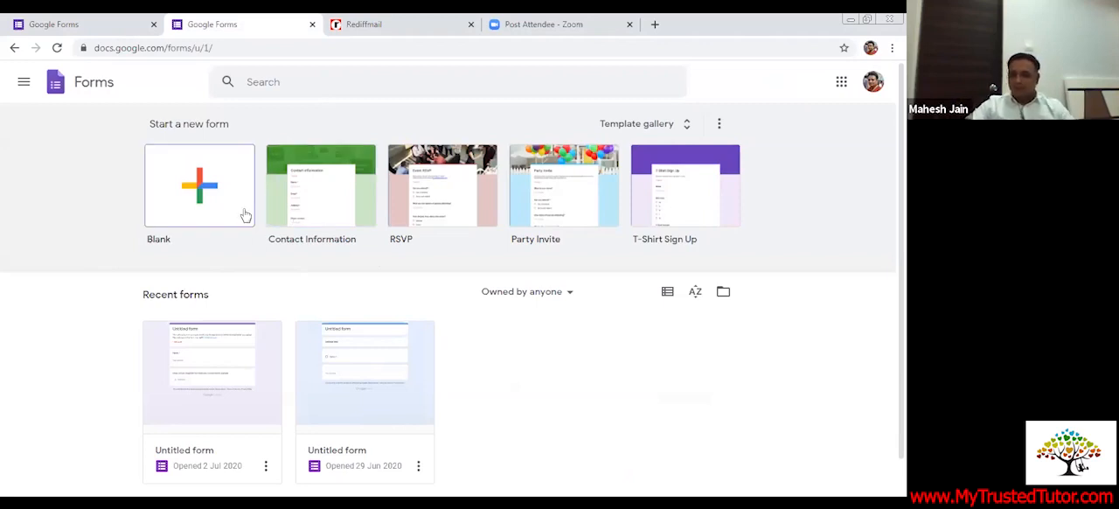
Create a new blank form and title its first question "name"
click(194, 199)
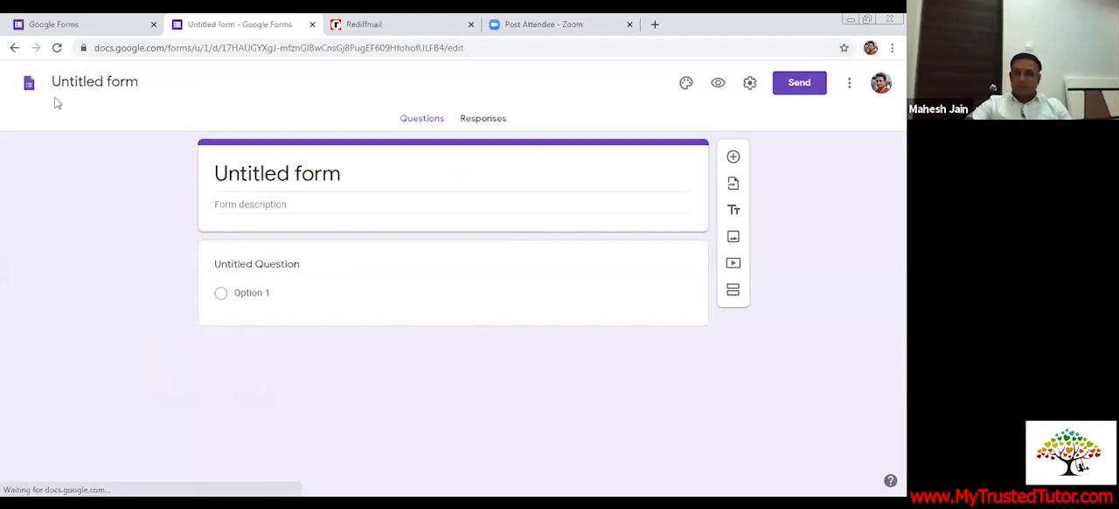
click(19, 80)
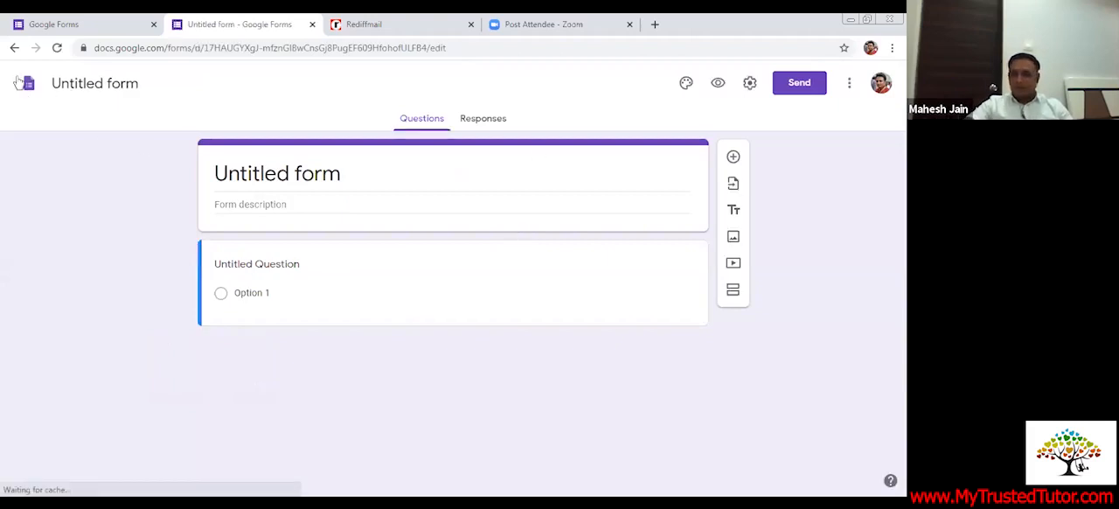
click(310, 273)
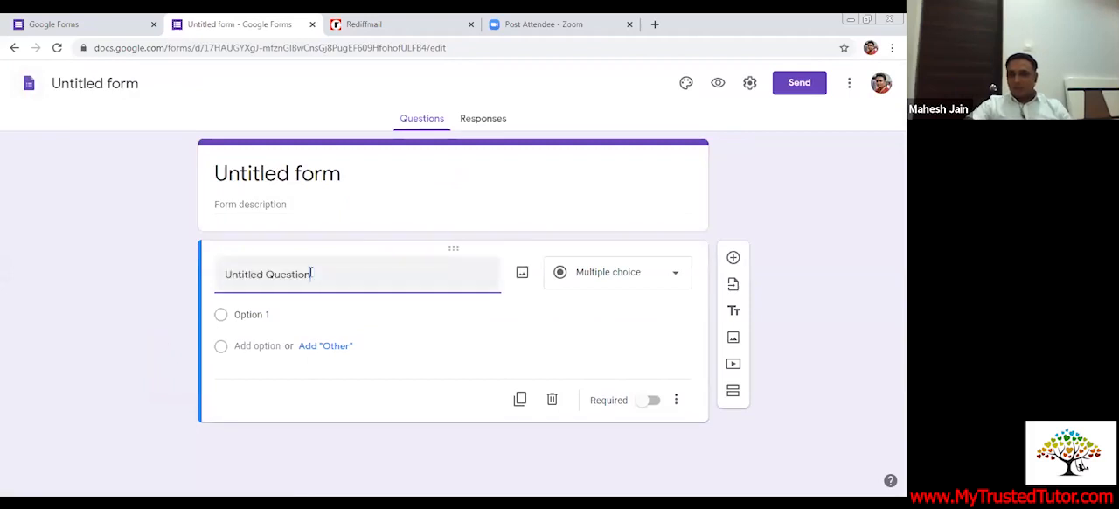
key(BackSpace)
key(BackSpace)
key(BackSpace)
key(BackSpace)
key(BackSpace)
key(BackSpace)
key(BackSpace)
key(BackSpace)
key(BackSpace)
key(BackSpace)
key(BackSpace)
key(BackSpace)
key(BackSpace)
key(BackSpace)
key(BackSpace)
key(BackSpace)
key(BackSpace)
text(.)
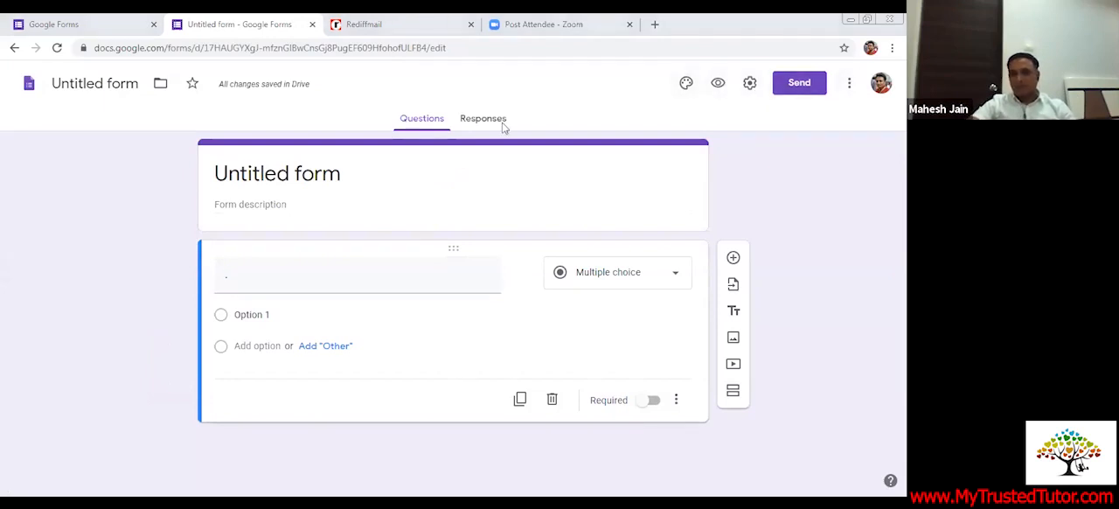
click(274, 286)
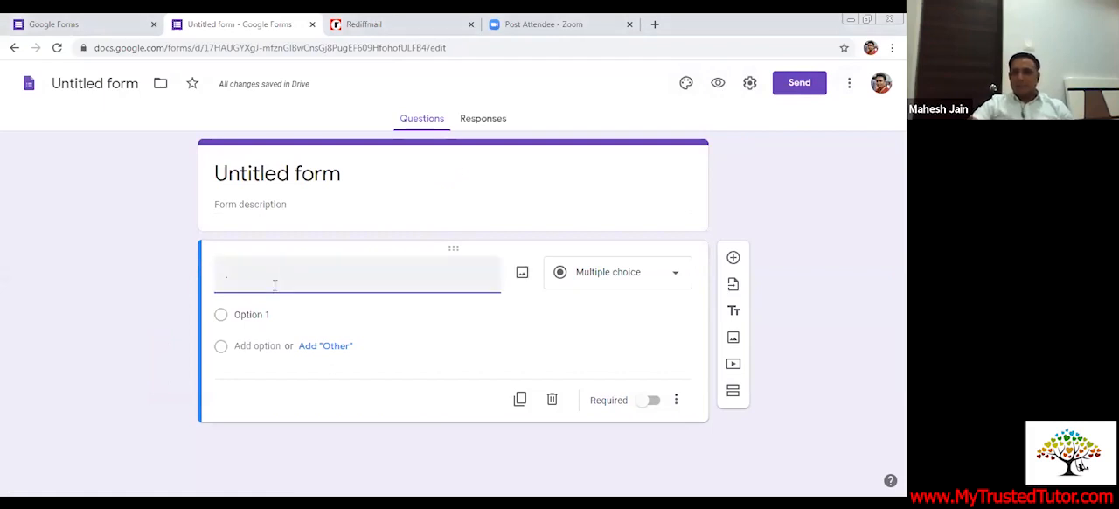
key(BackSpace)
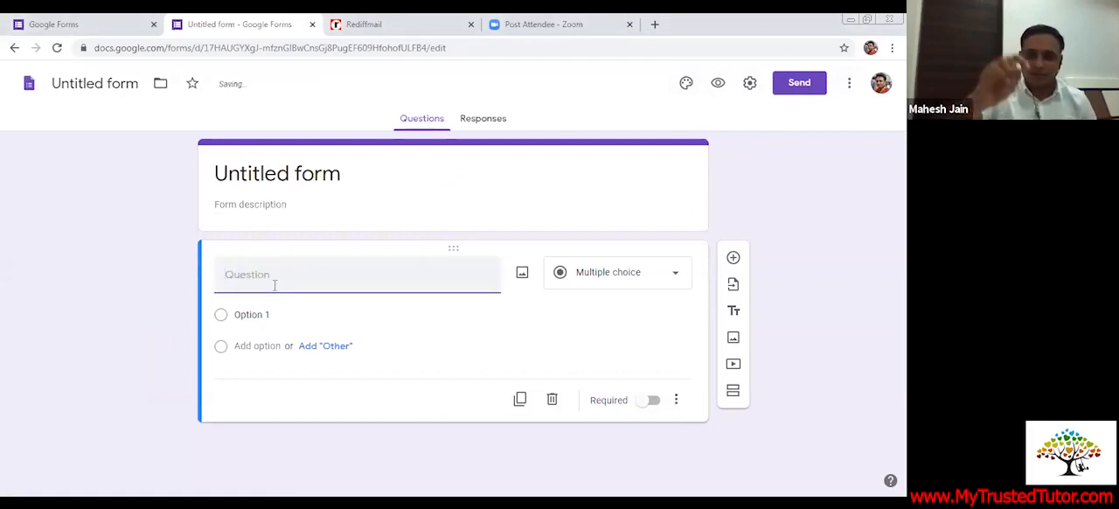
text(n)
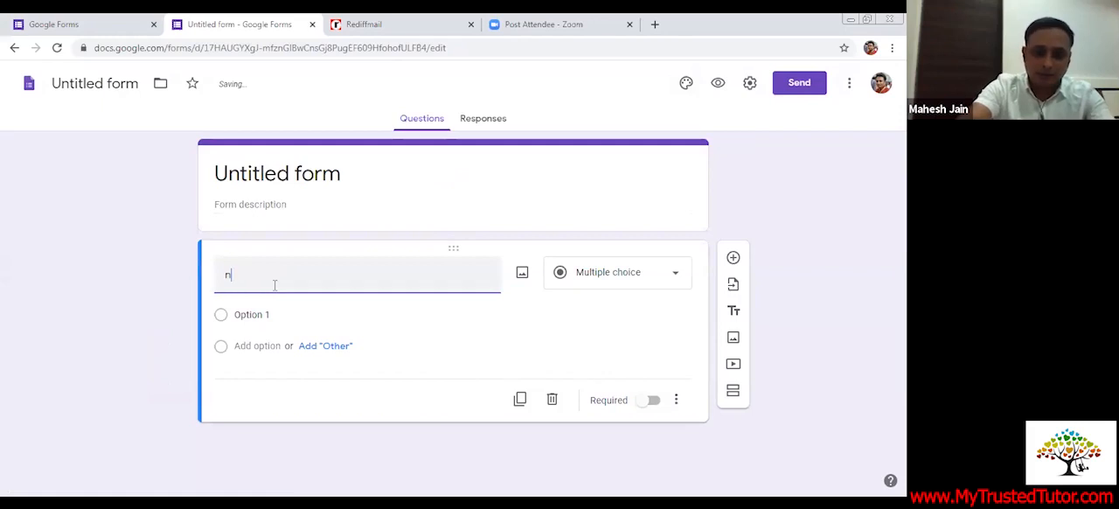
text(ame)
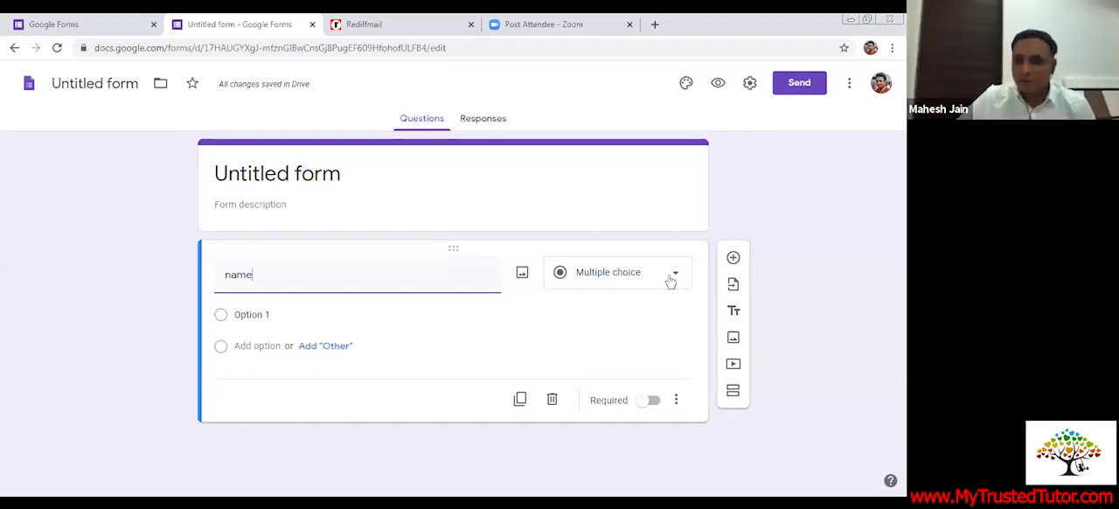
Change the "name" question to the Short answer type and make it required
click(675, 278)
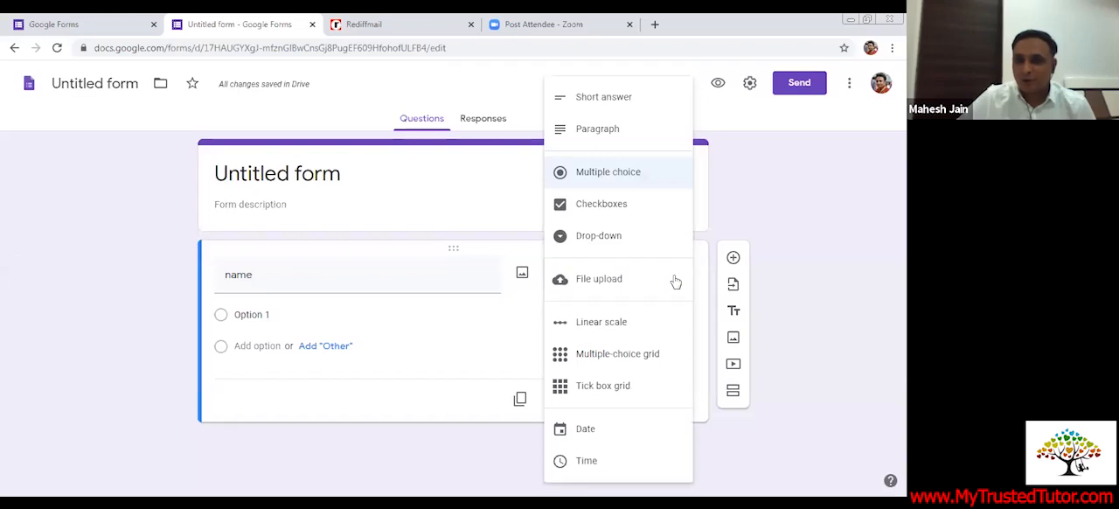
click(619, 103)
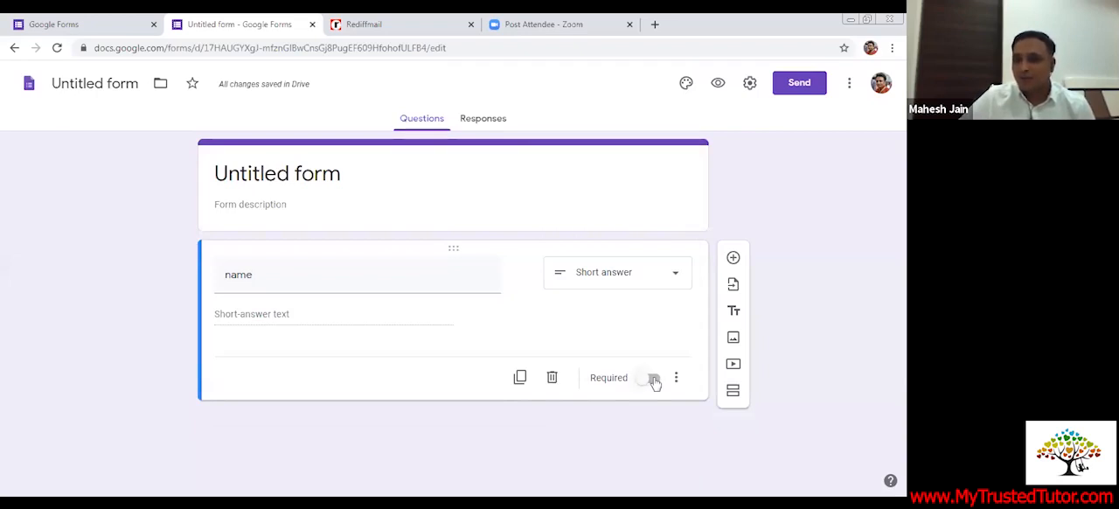
click(652, 378)
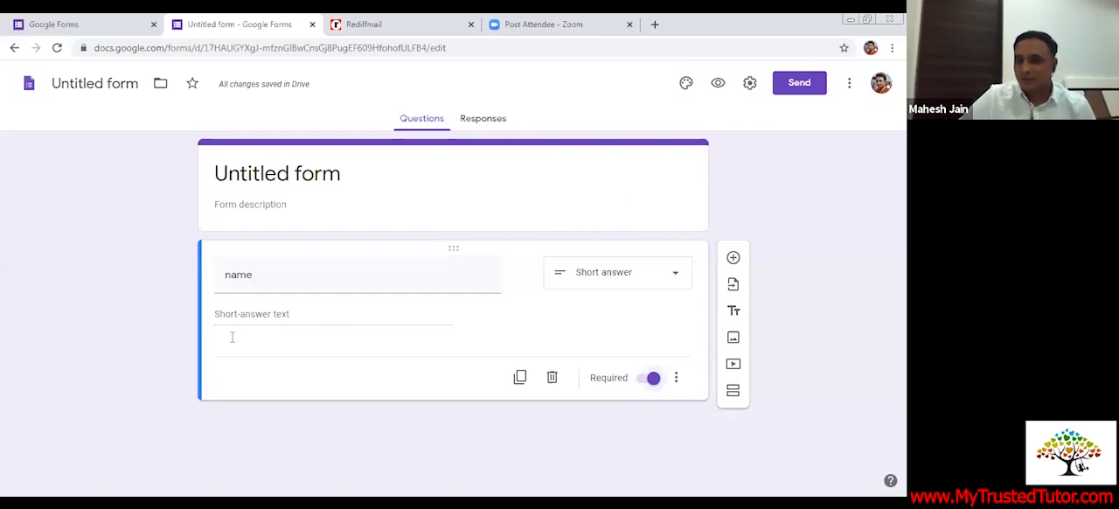
Add a second question to the form with the title "1+1="
click(733, 258)
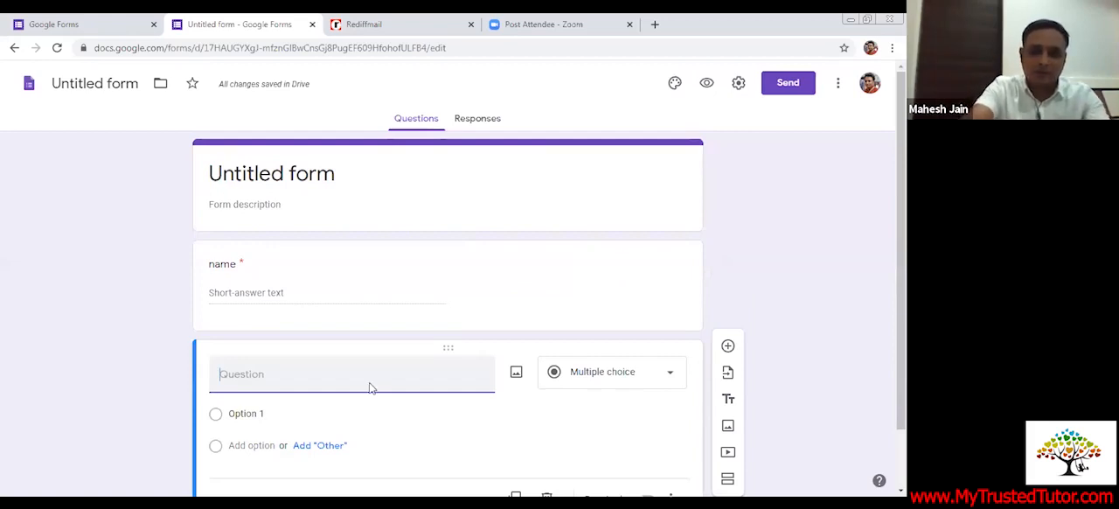
text(1+1)
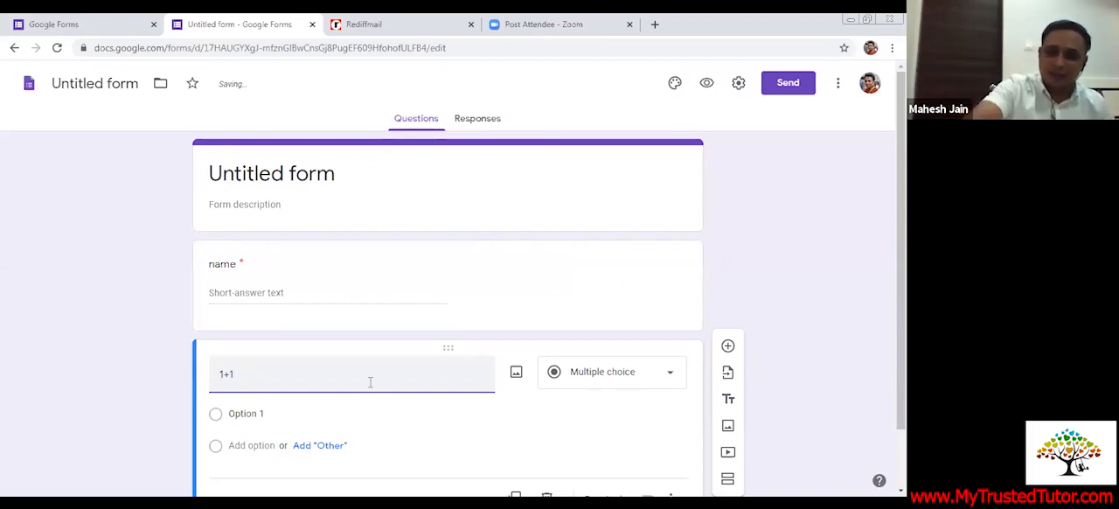
text(+)
key(BackSpace)
text(=)
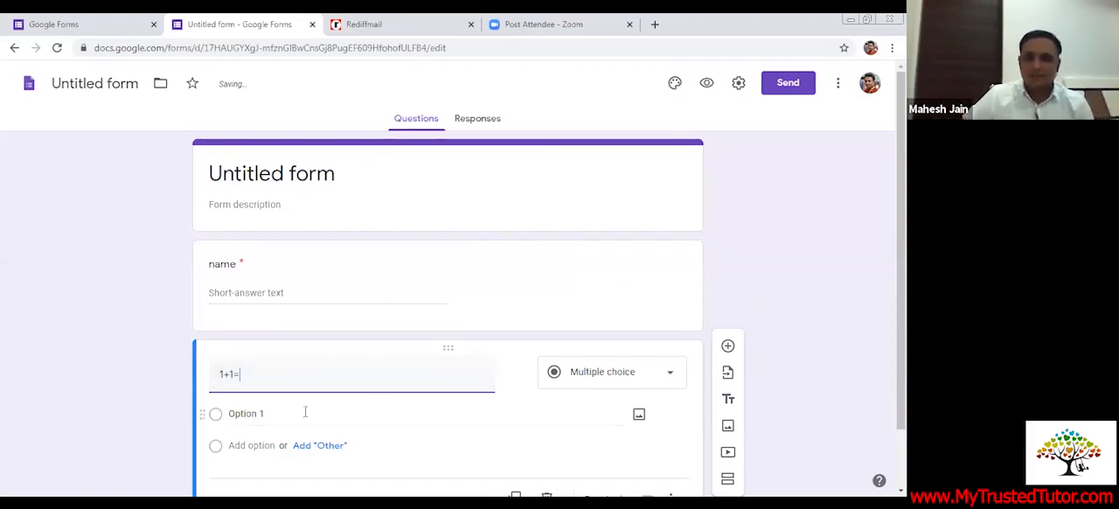
Replace the placeholder text of the first answer option under "1+1=" with 0
key(Return)
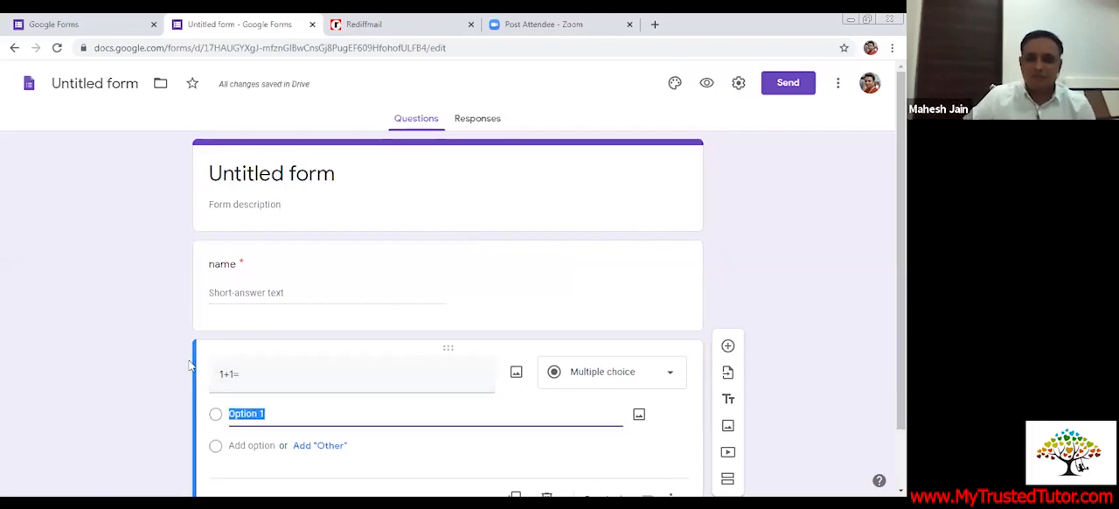
scroll(319, 350, down, 1)
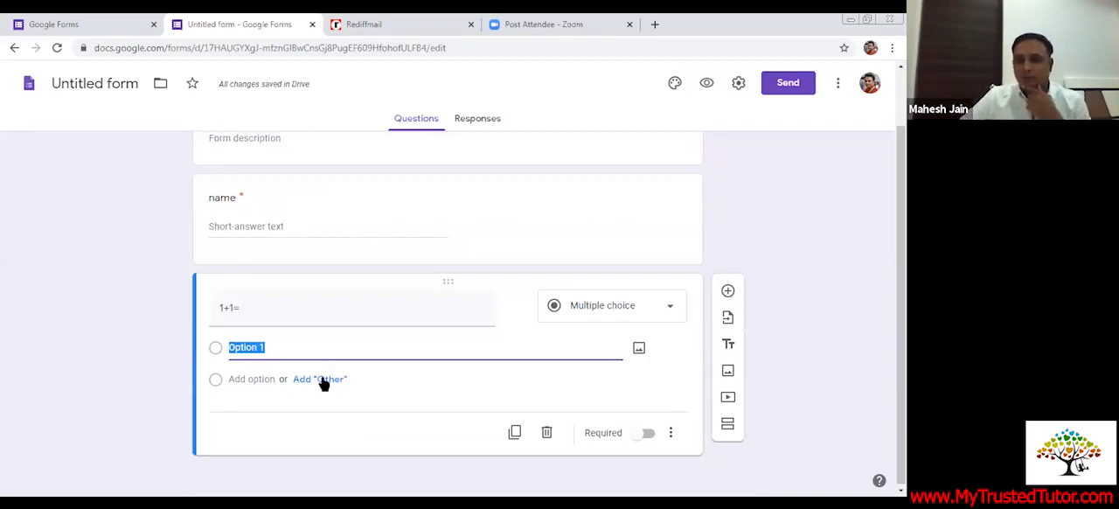
click(269, 350)
key(BackSpace)
key(BackSpace)
key(BackSpace)
key(BackSpace)
key(BackSpace)
key(BackSpace)
key(BackSpace)
key(BackSpace)
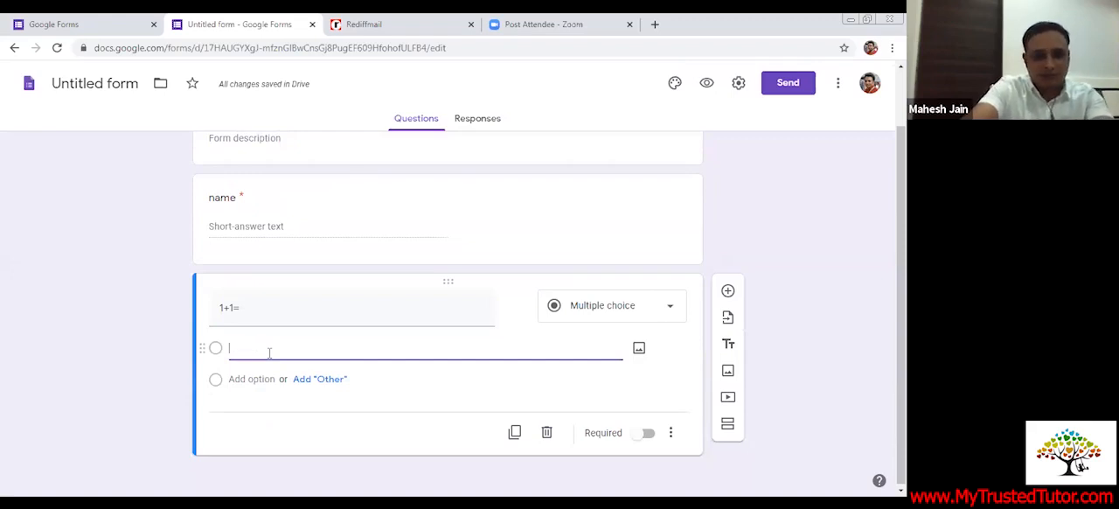
text(0)
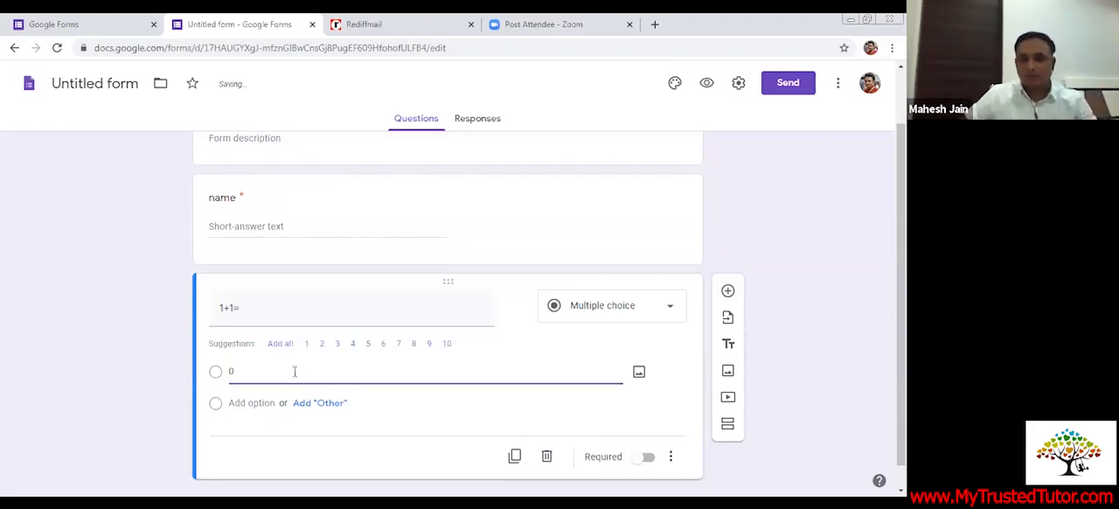
Add an "Other" choice and the options 11 and 2 to the "1+1=" question, and make it required
click(325, 403)
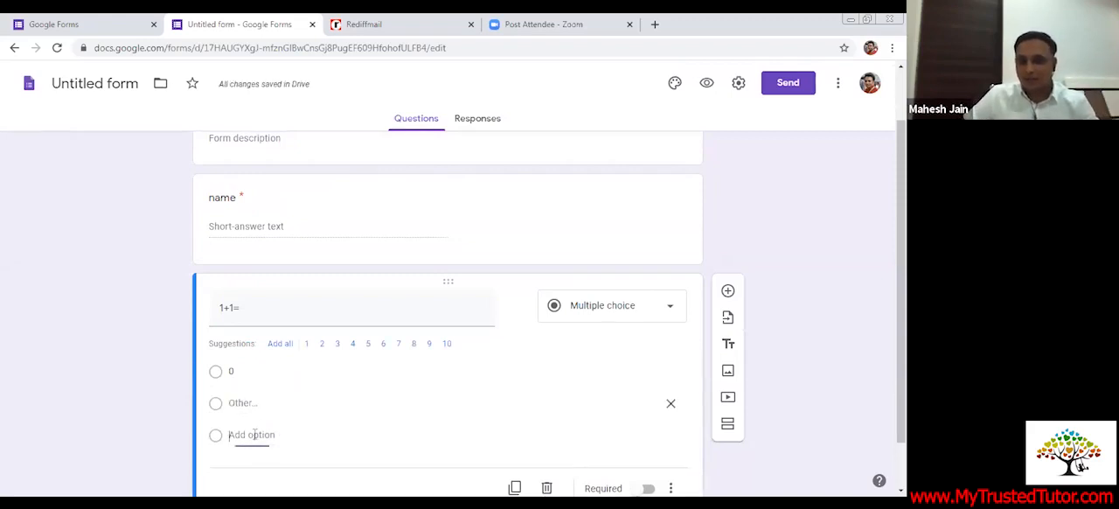
click(254, 434)
text(11)
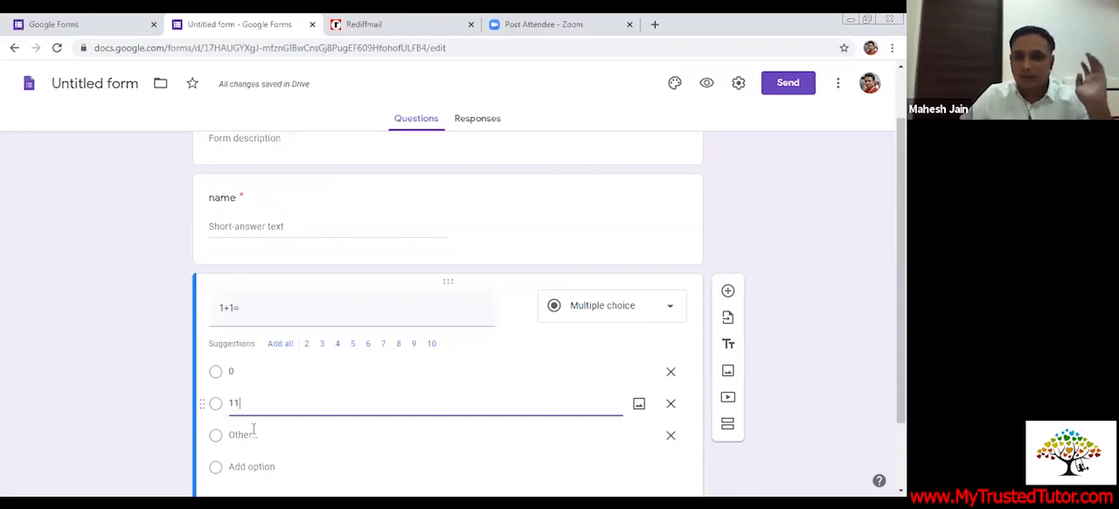
scroll(365, 420, down, 2)
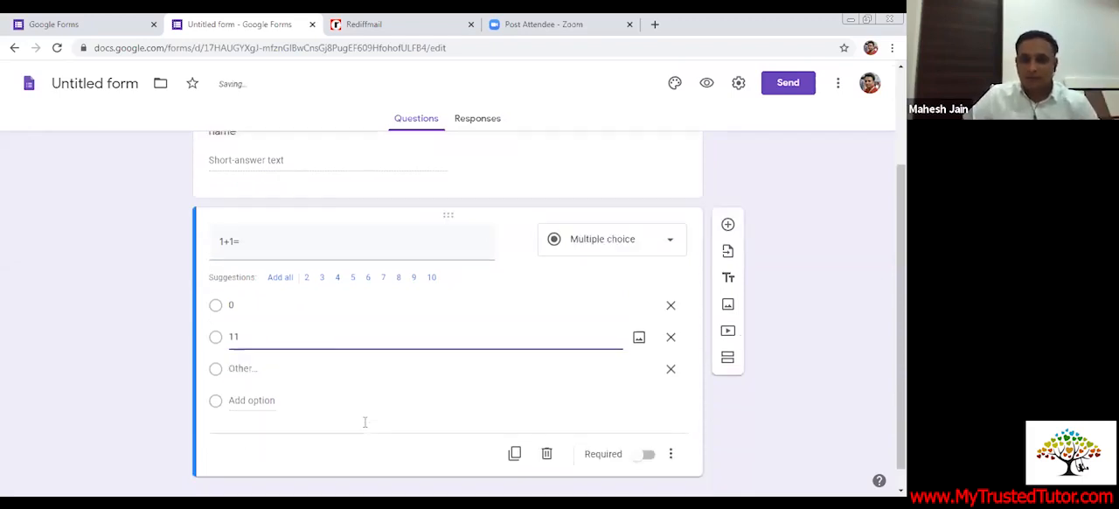
click(251, 402)
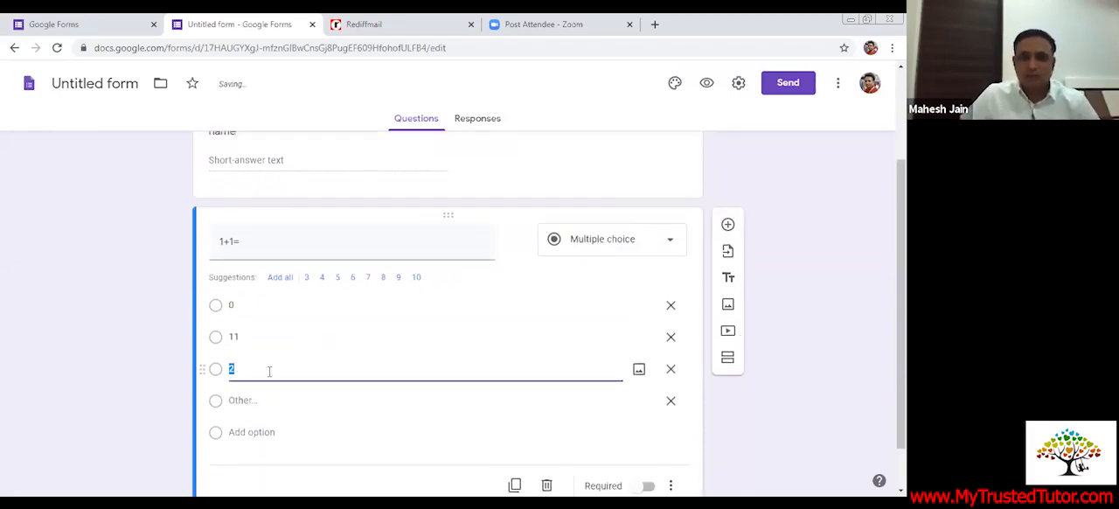
click(236, 292)
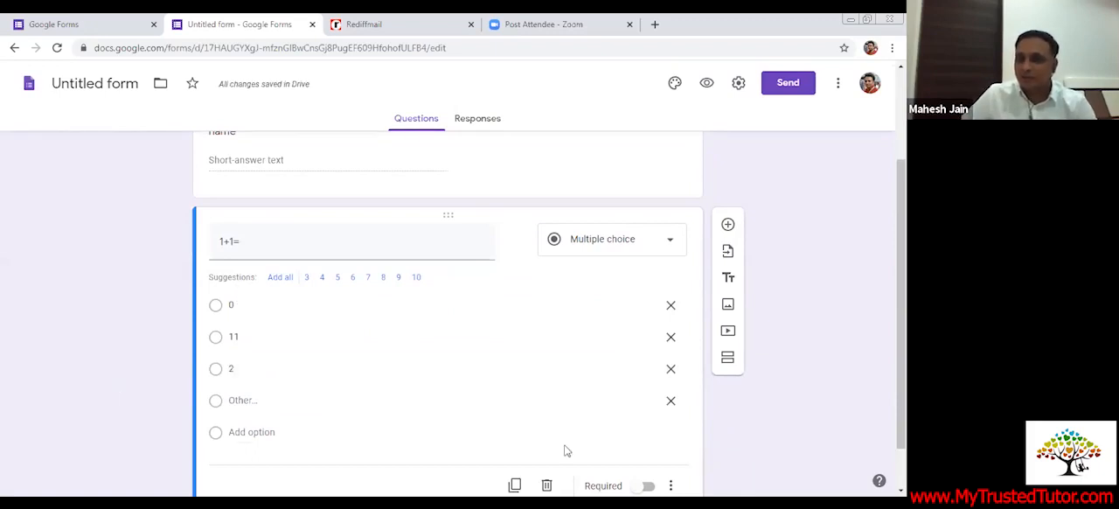
click(643, 486)
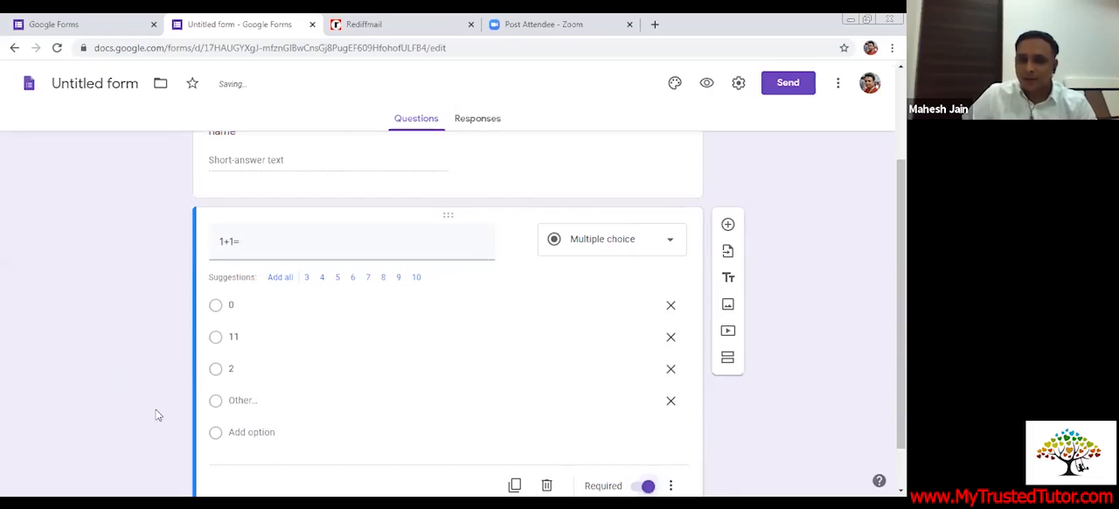
Add a third question below "1+1=" with the title "5-3="
scroll(157, 416, down, 1)
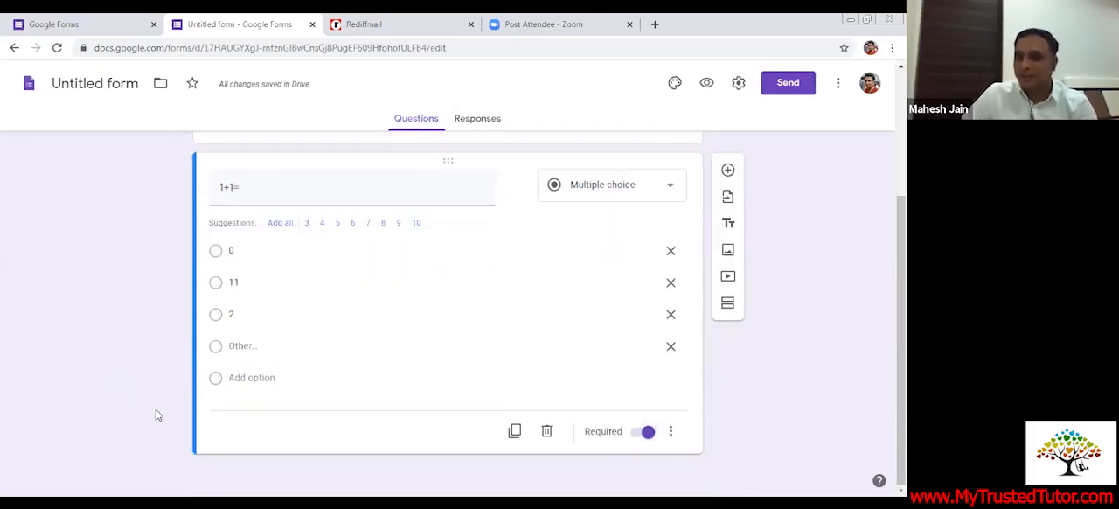
click(728, 171)
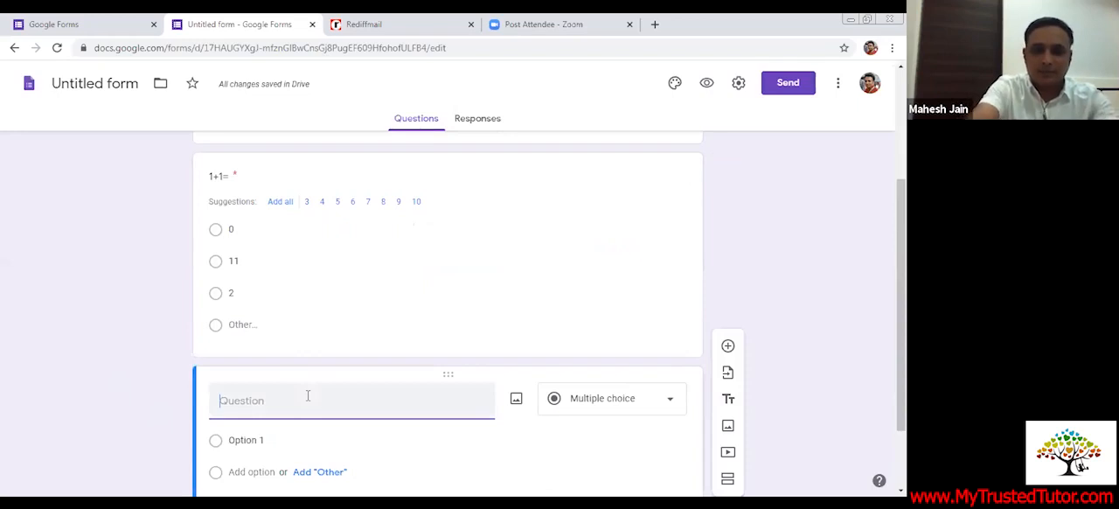
text(5-3)
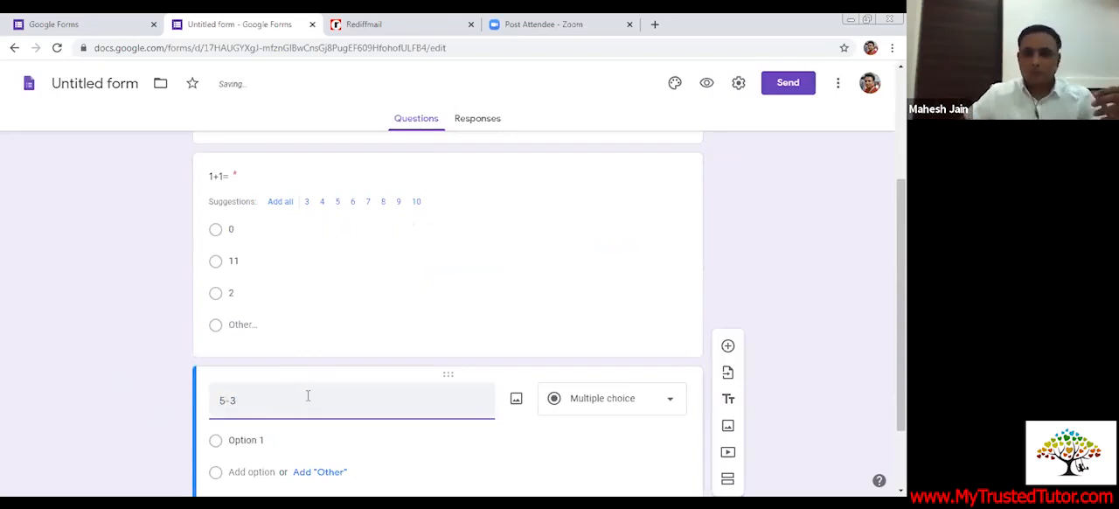
text(+)
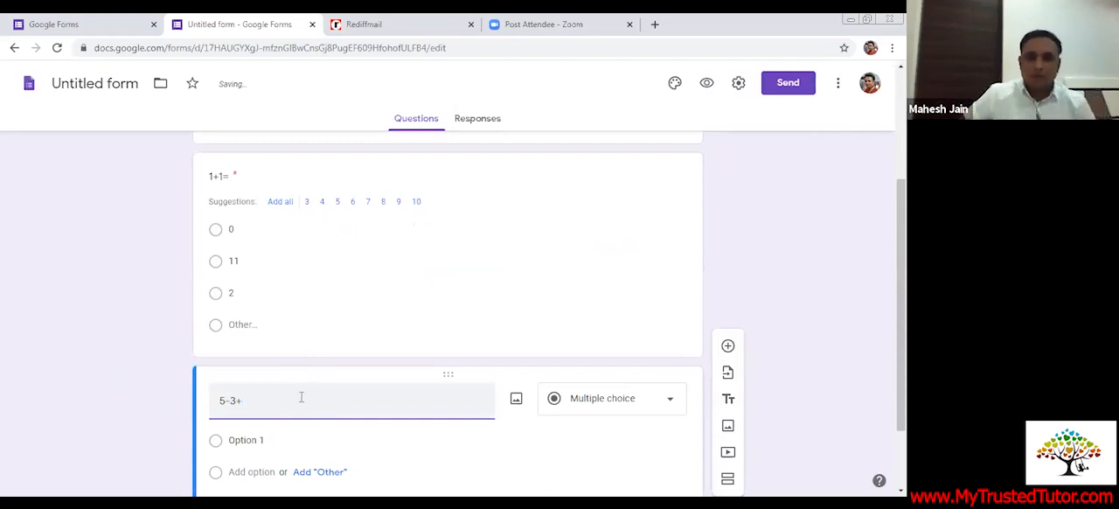
scroll(315, 400, down, 1)
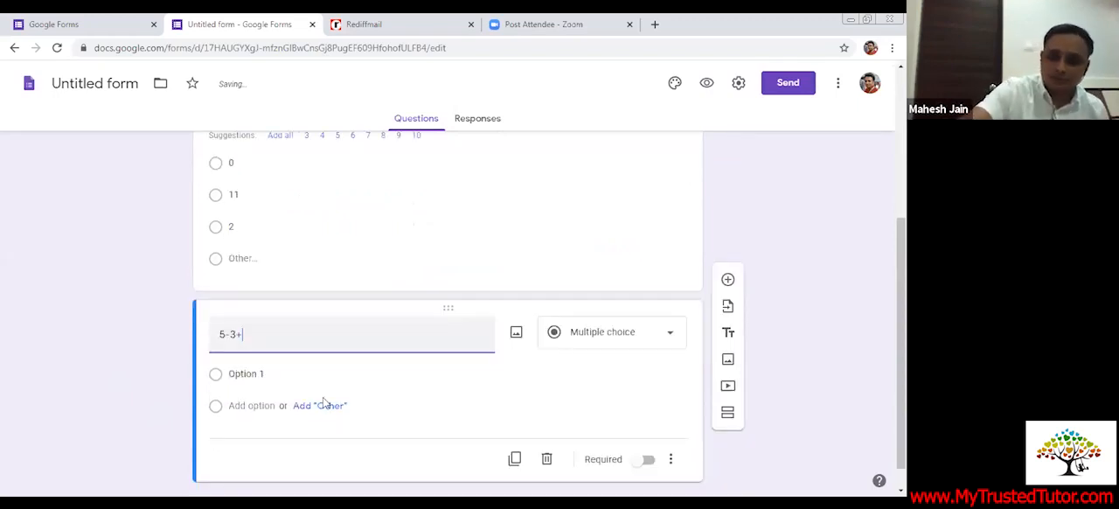
scroll(324, 400, down, 1)
key(BackSpace)
text(=)
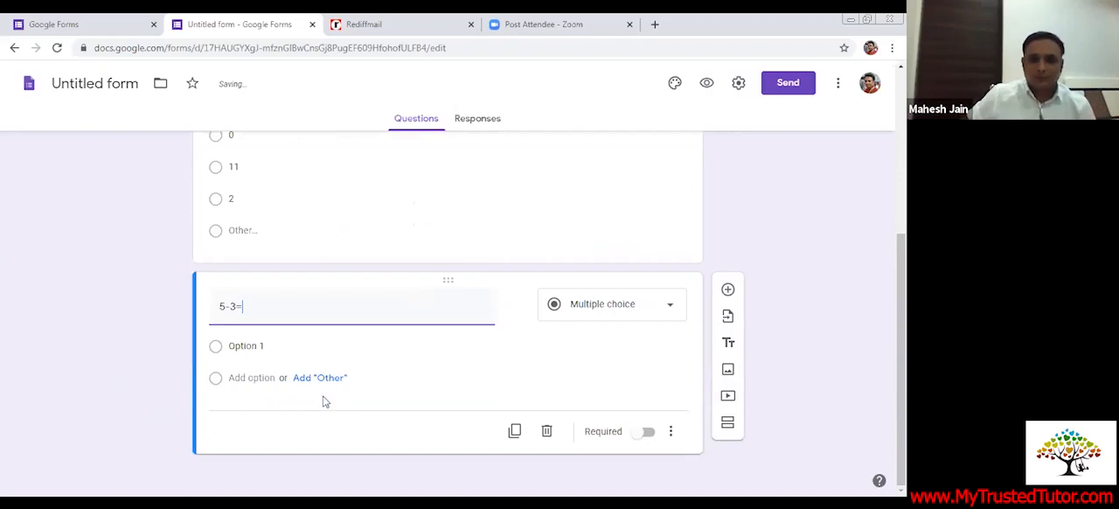
Give the "5-3=" question an "Other" choice and the answer options 2, 3 and 1
click(319, 379)
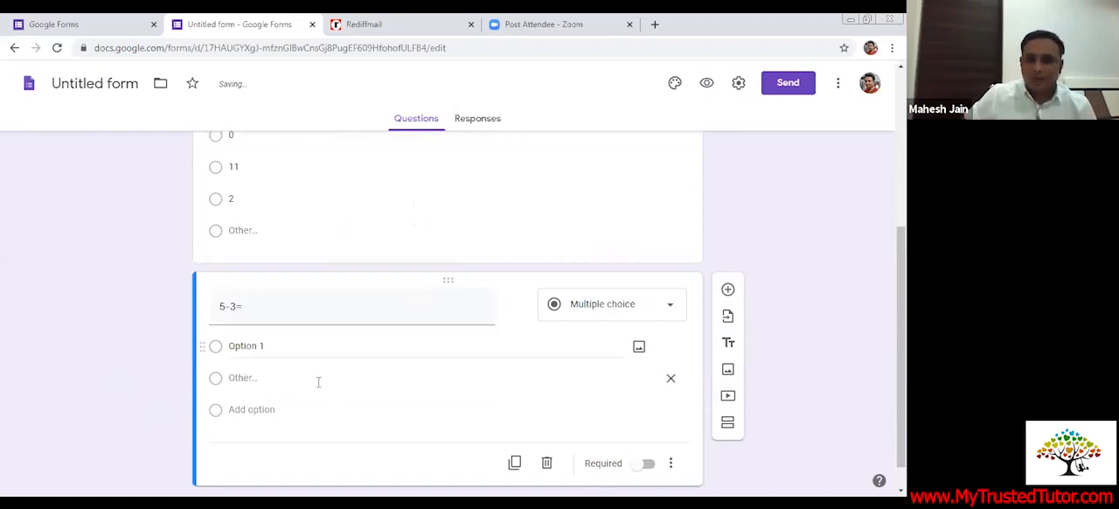
click(267, 347)
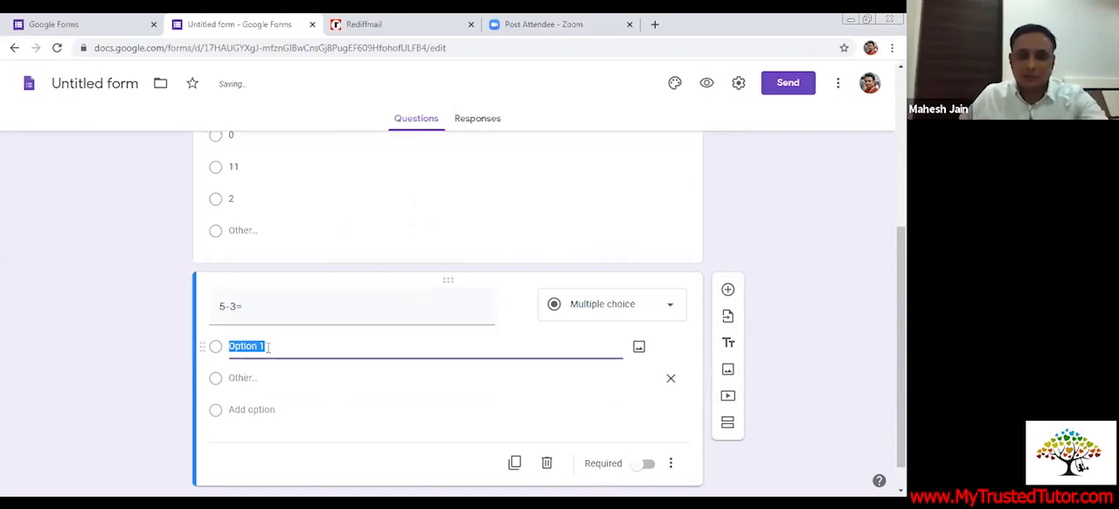
text(2)
key(Return)
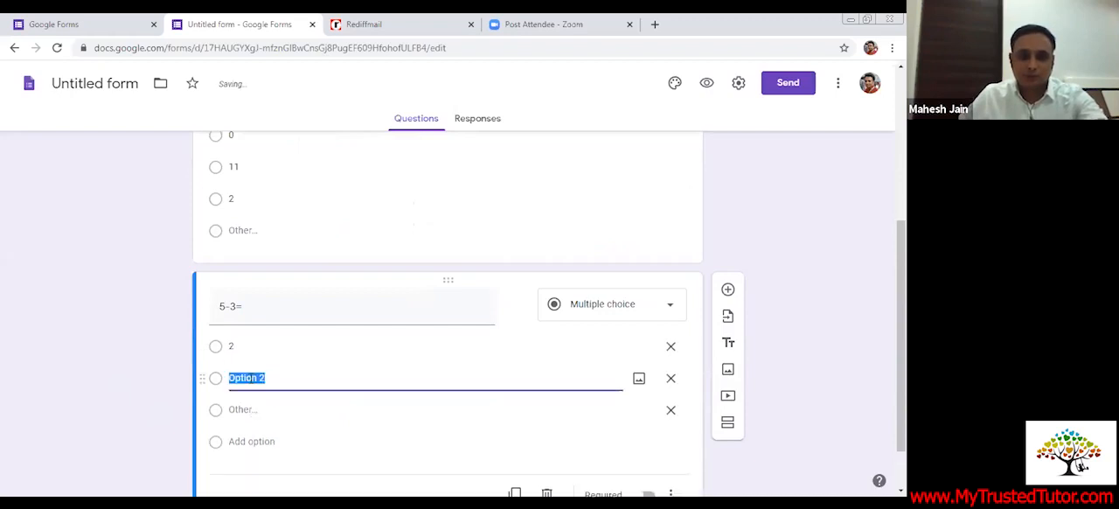
text(3)
click(253, 441)
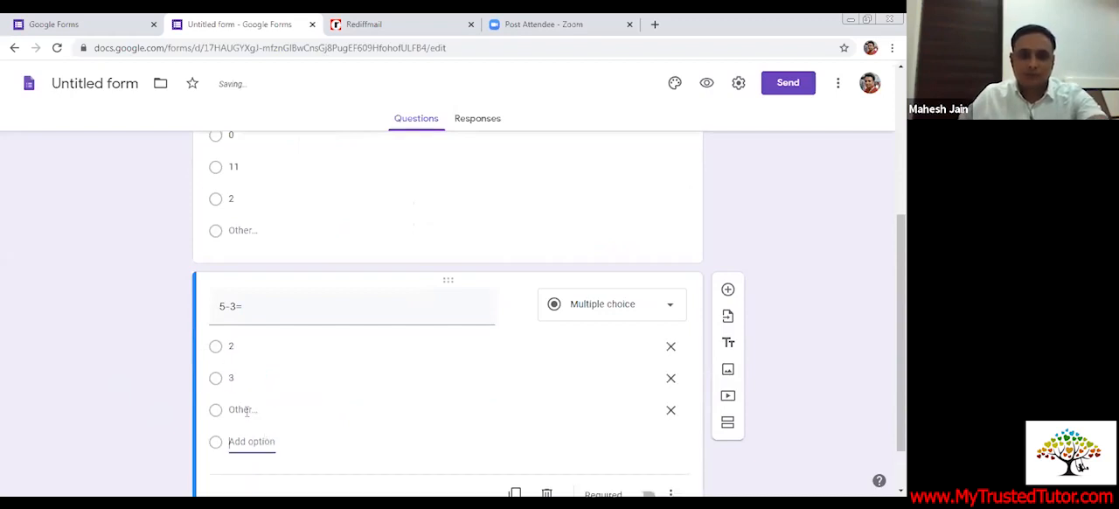
text(1)
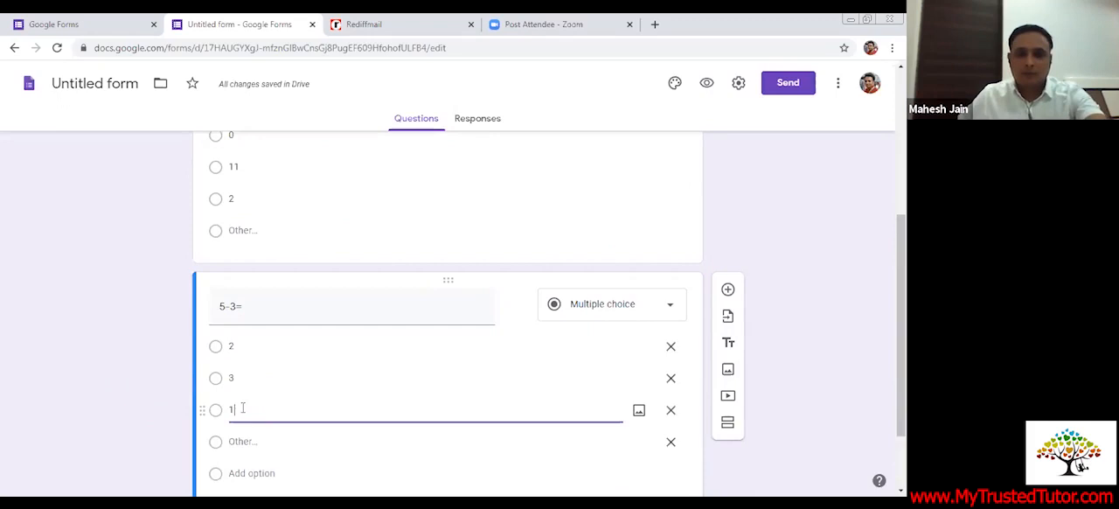
Make the "5-3=" question required and review the form's questions
click(98, 396)
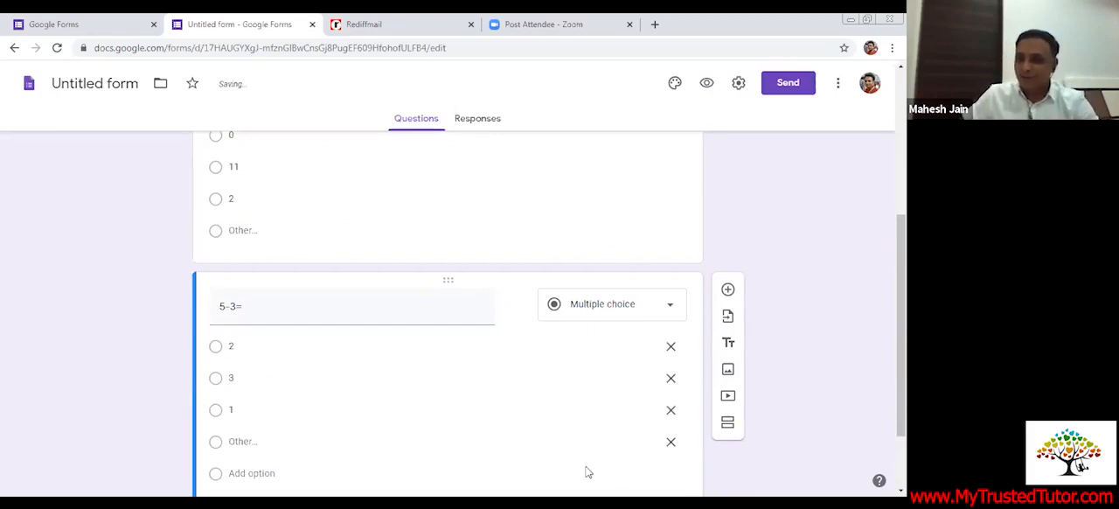
scroll(647, 470, down, 1)
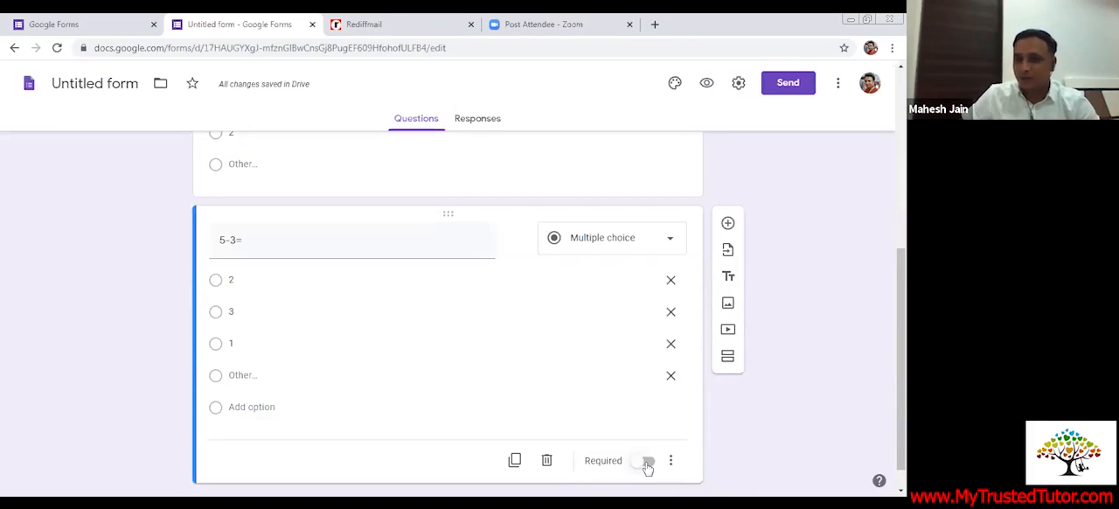
click(647, 464)
scroll(546, 385, up, 5)
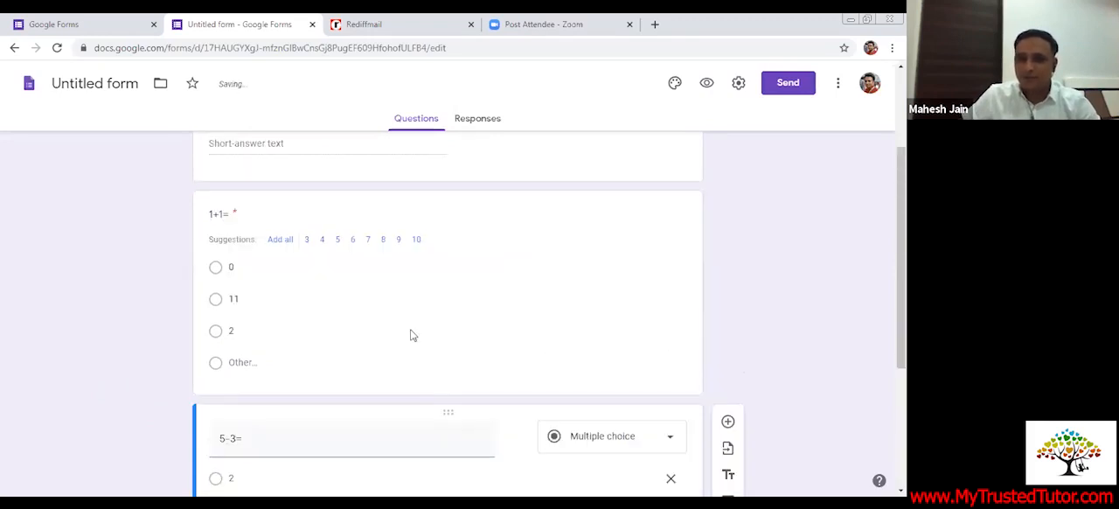
scroll(411, 337, up, 3)
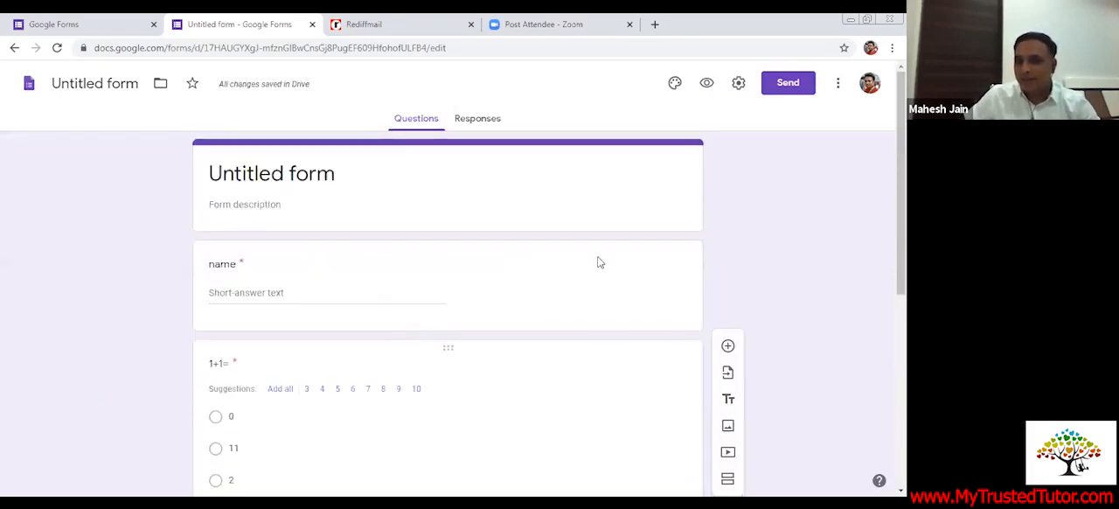
scroll(611, 249, down, 3)
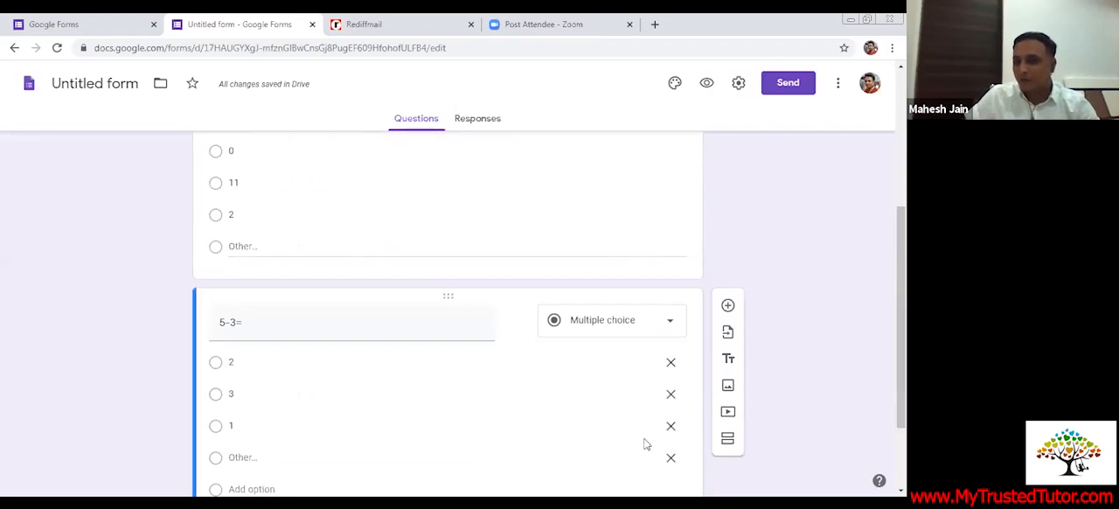
scroll(644, 447, down, 2)
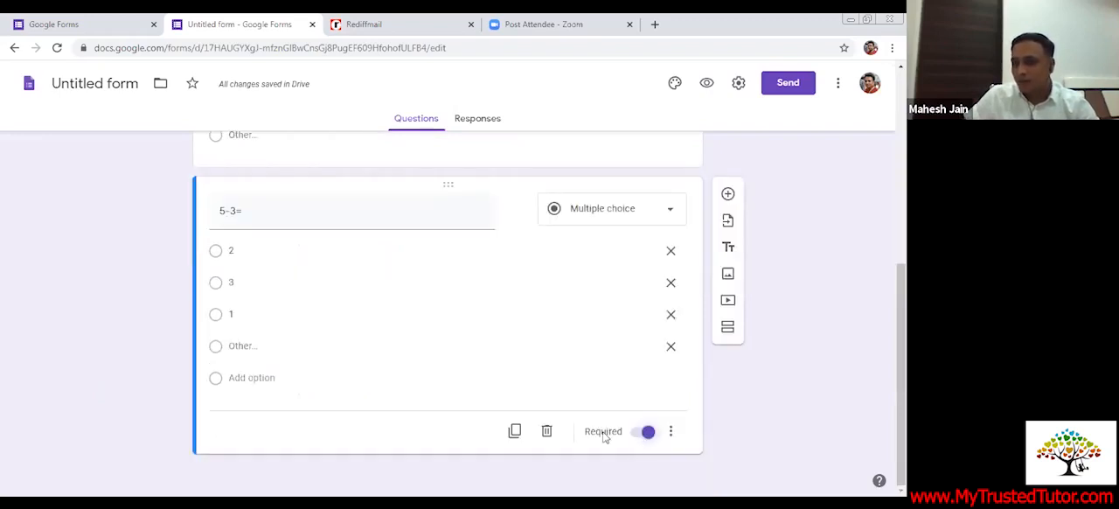
scroll(595, 434, up, 2)
scroll(589, 432, up, 2)
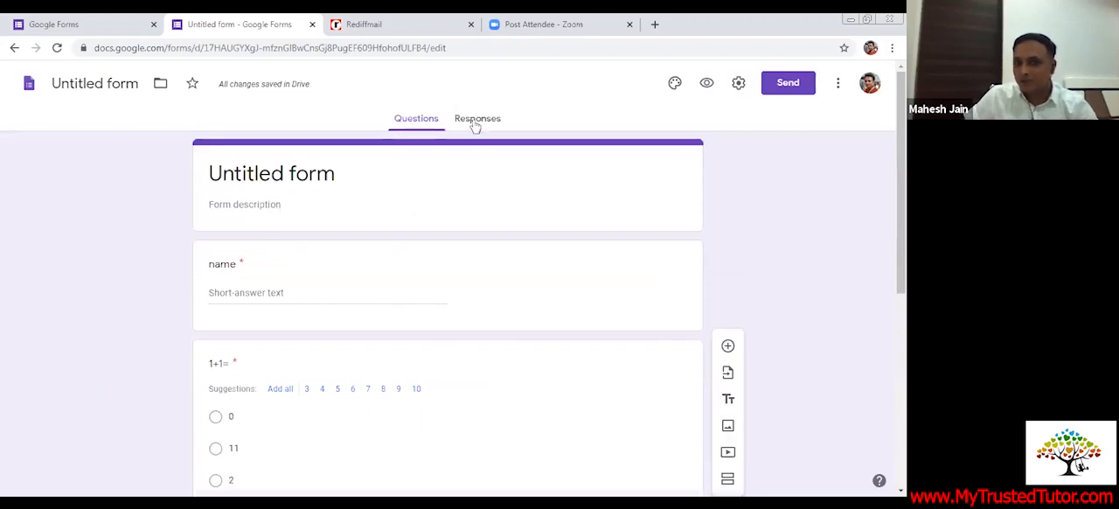
In the form's general settings, limit respondents to 1 response and enable collecting email addresses
click(475, 125)
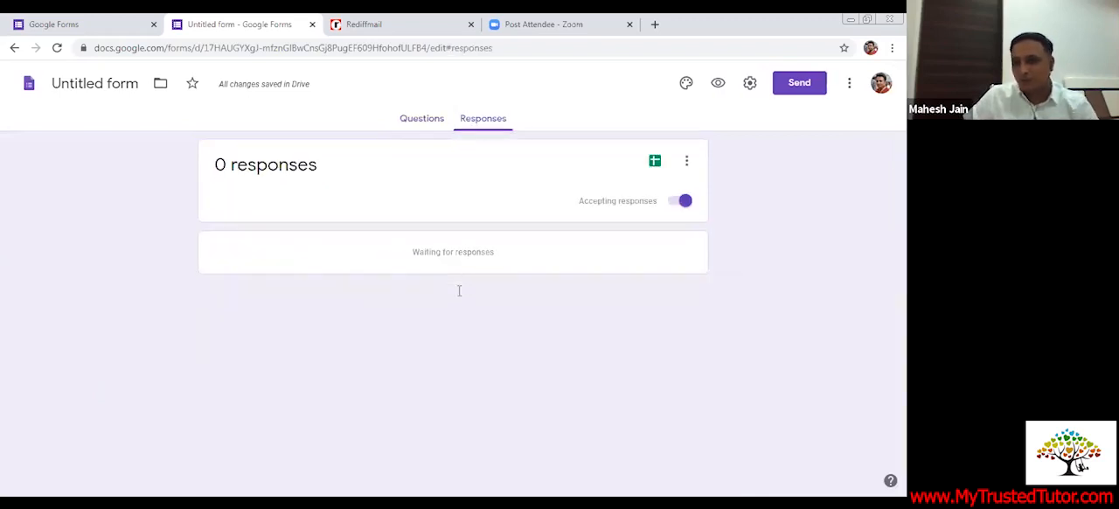
click(749, 84)
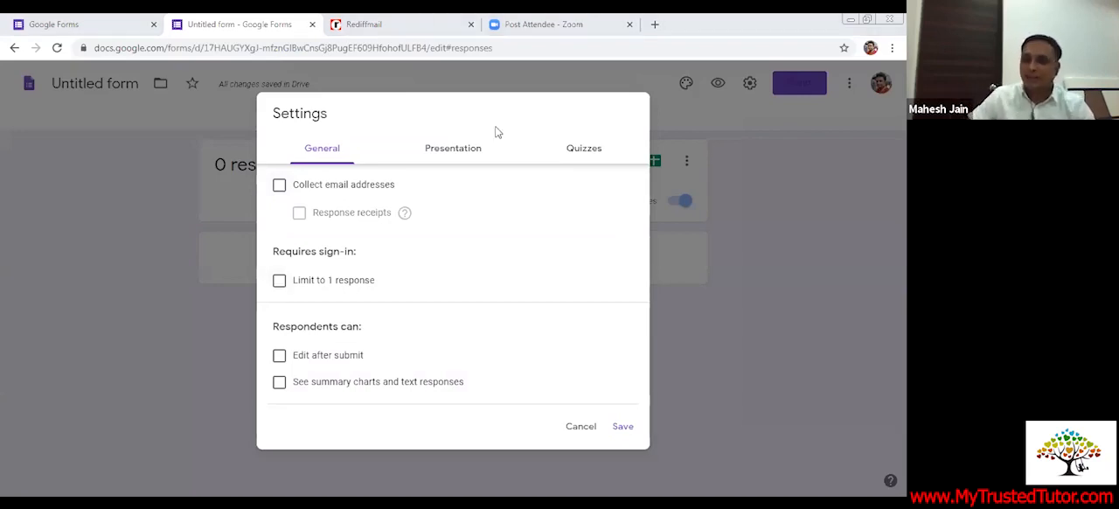
click(279, 281)
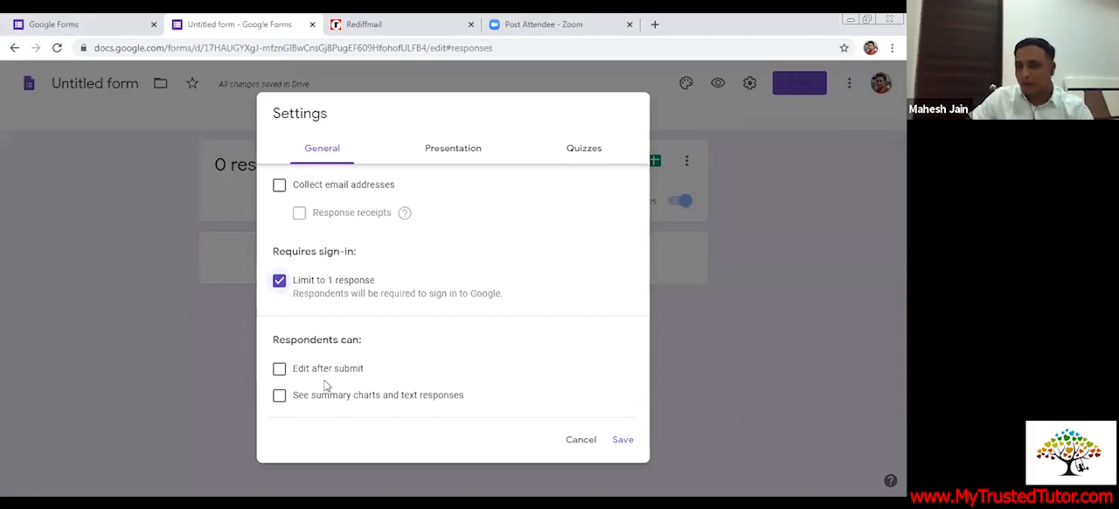
click(279, 185)
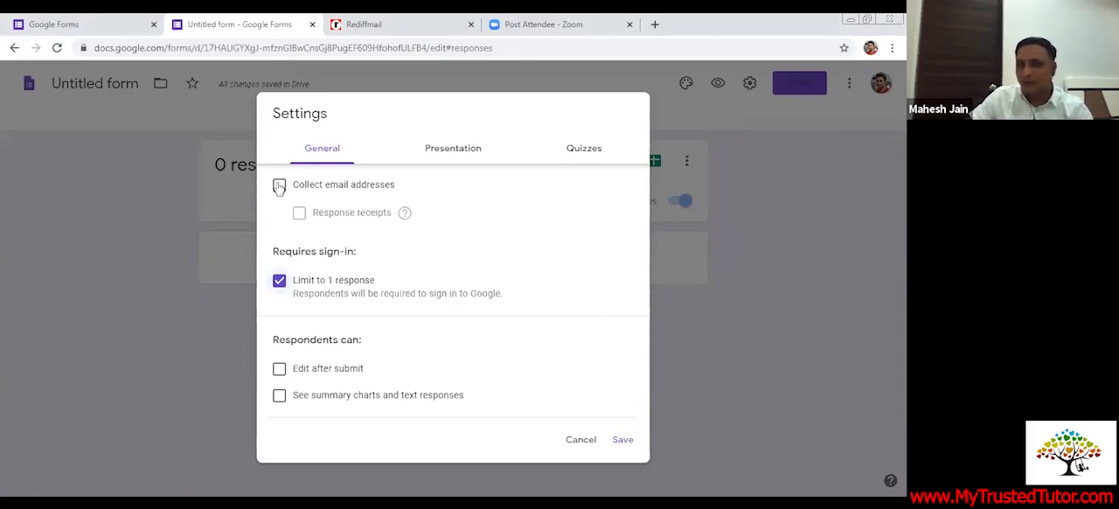
Enable the progress bar, make the form a quiz, and save the settings
click(460, 150)
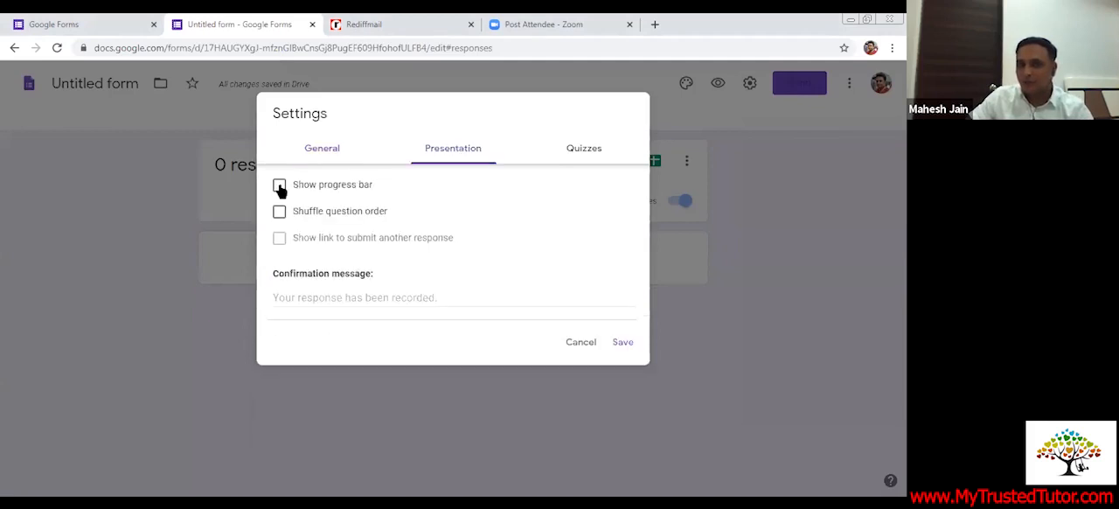
click(280, 186)
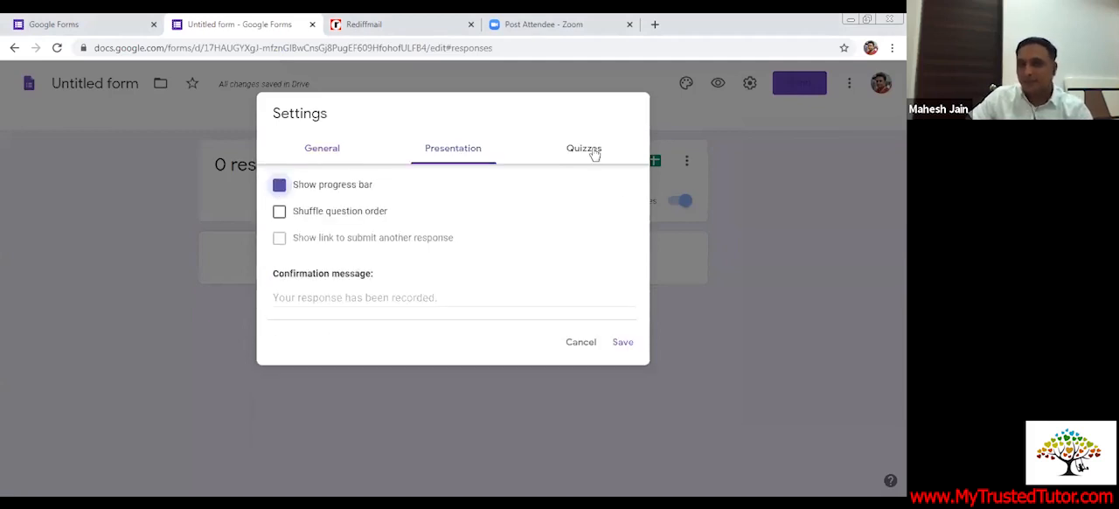
click(593, 153)
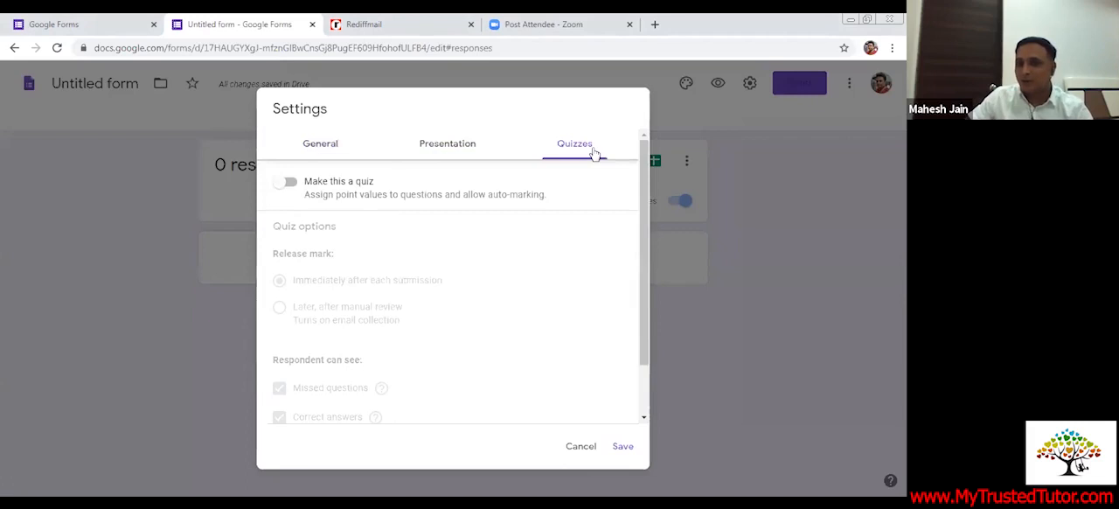
click(290, 183)
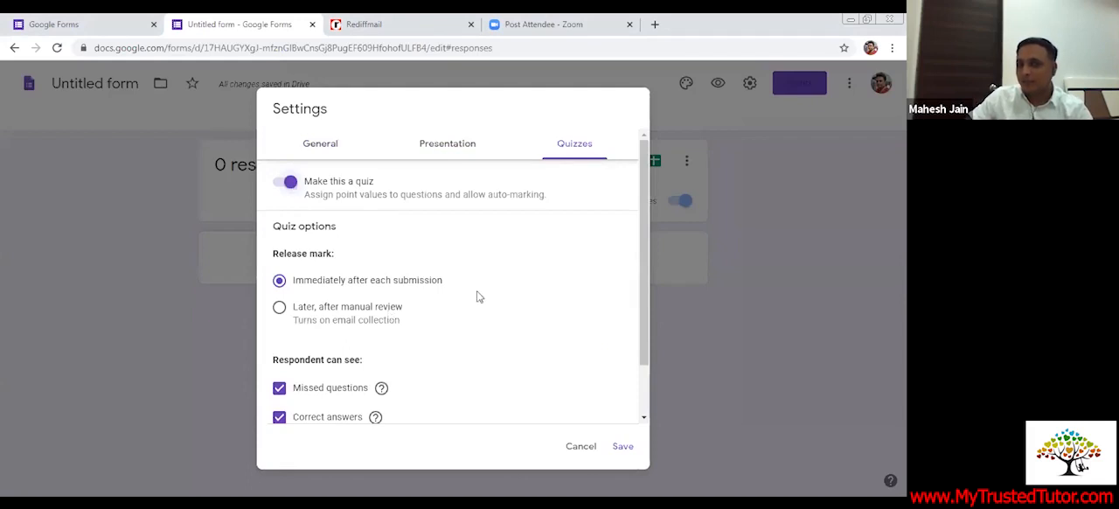
scroll(322, 293, down, 1)
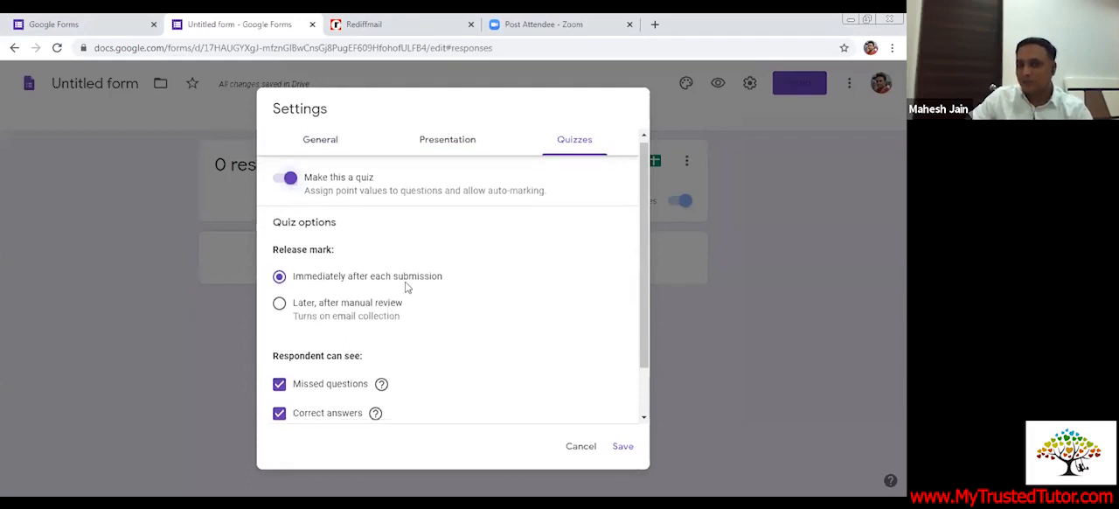
scroll(406, 287, down, 1)
scroll(409, 250, up, 1)
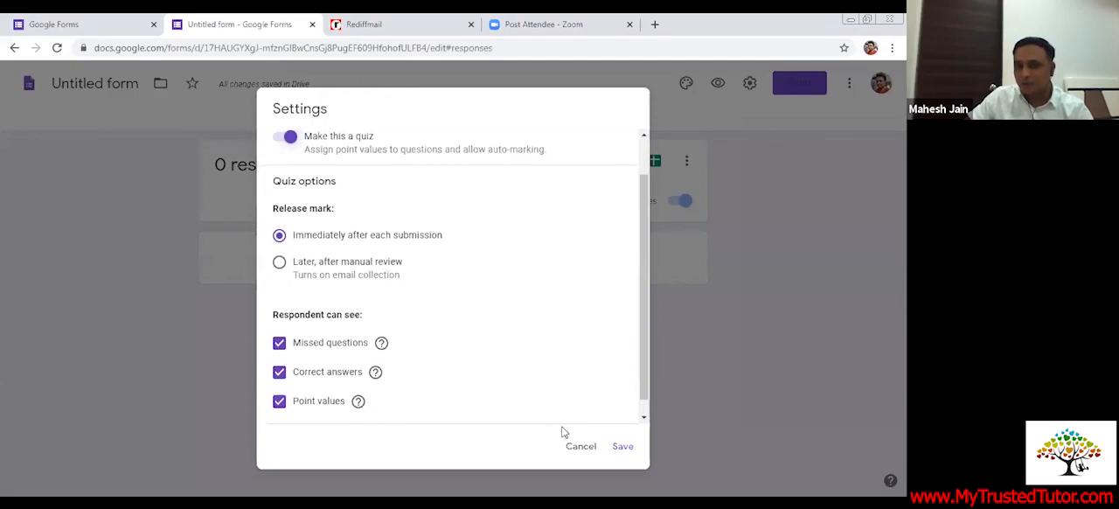
scroll(339, 183, up, 2)
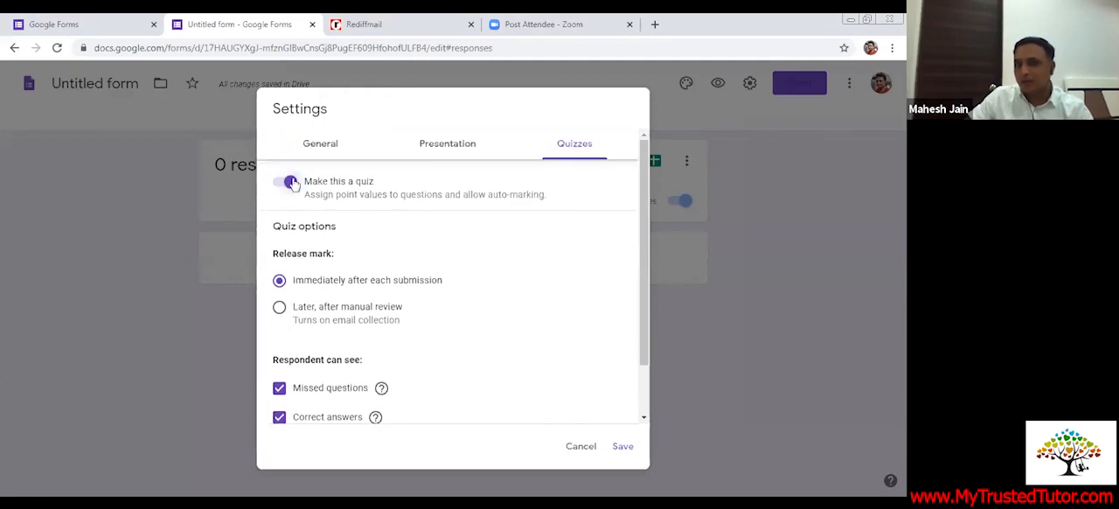
click(623, 448)
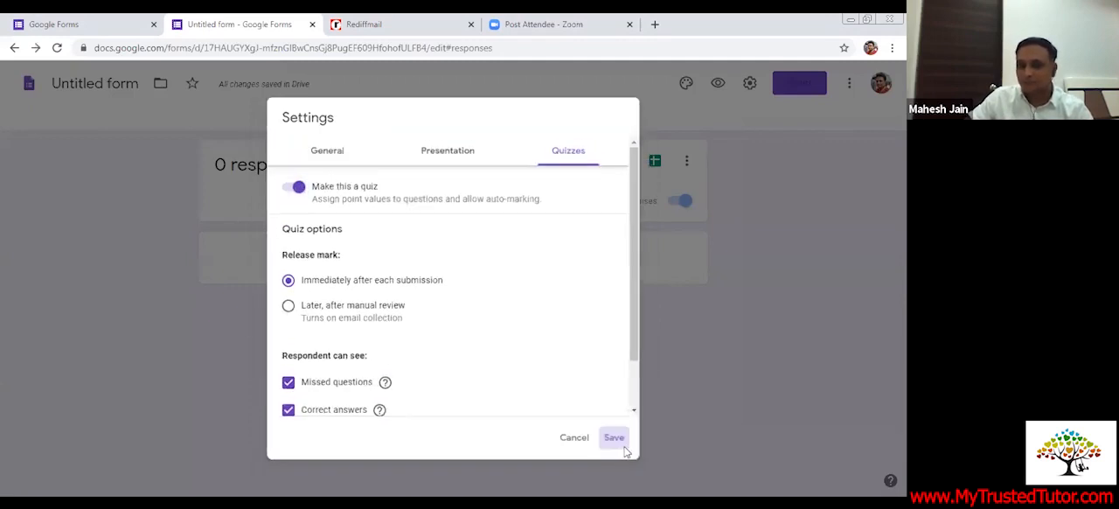
Set the answer key of the "1+1=" question to 2, worth 1 point
click(425, 129)
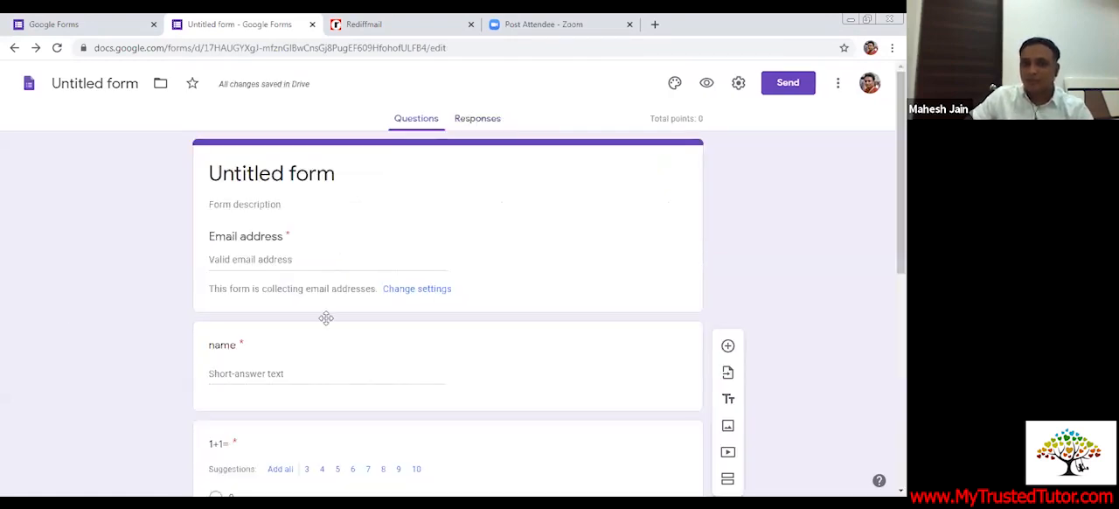
scroll(250, 326, down, 3)
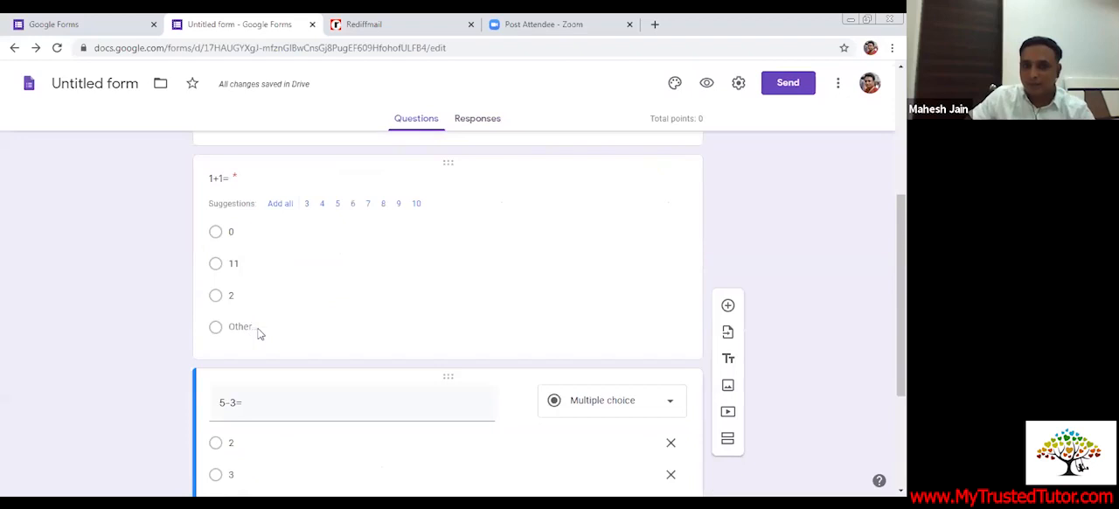
click(256, 332)
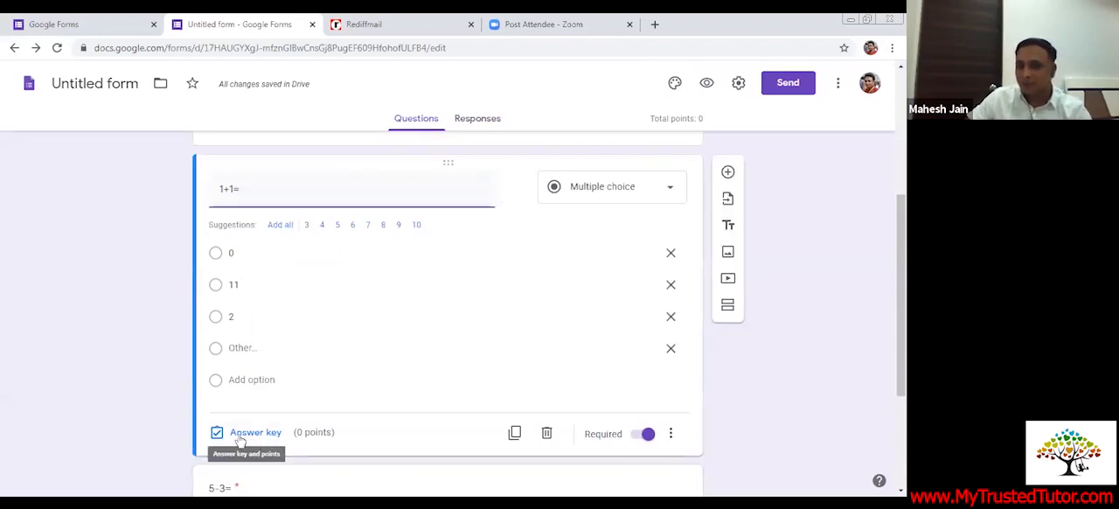
click(240, 434)
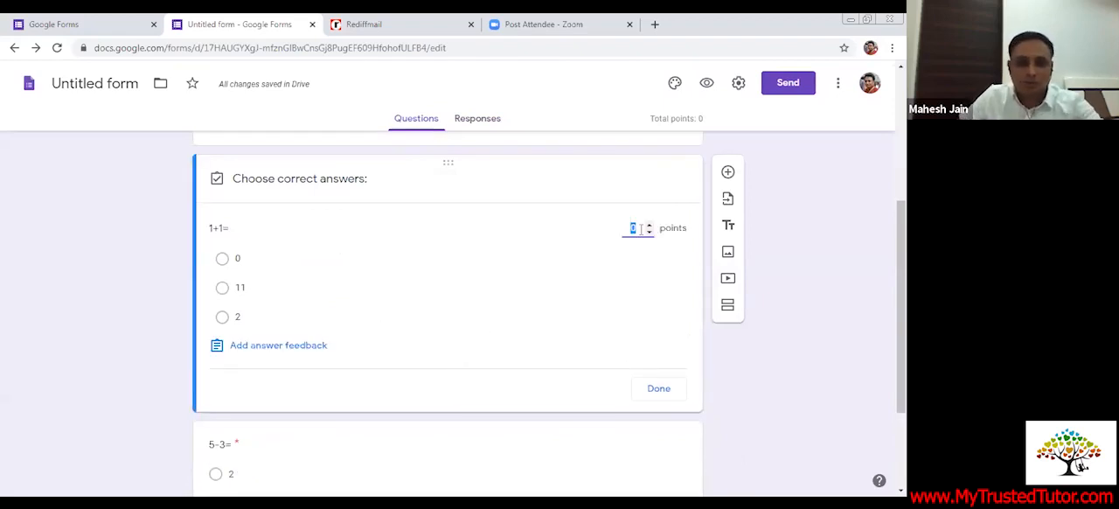
text(1)
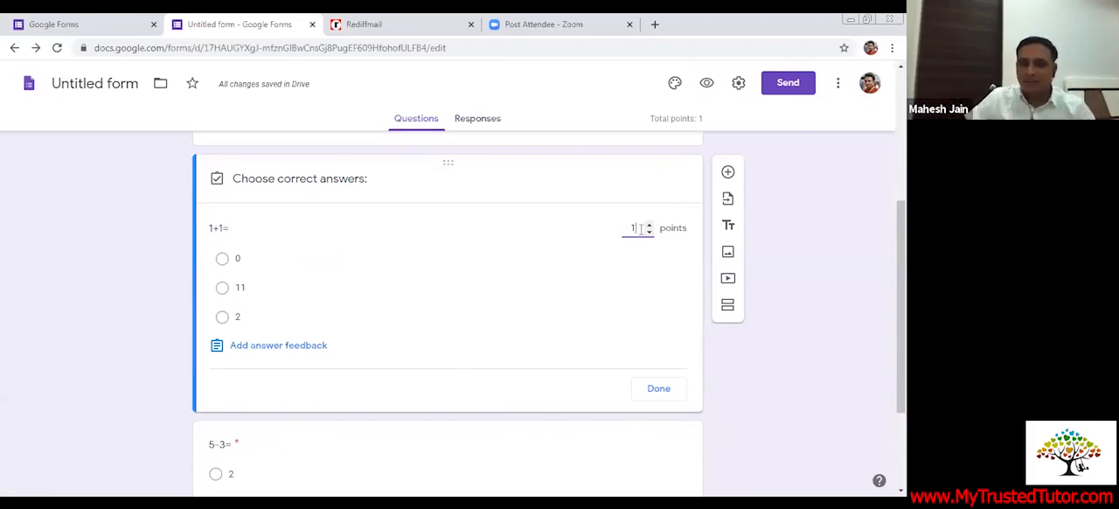
click(249, 318)
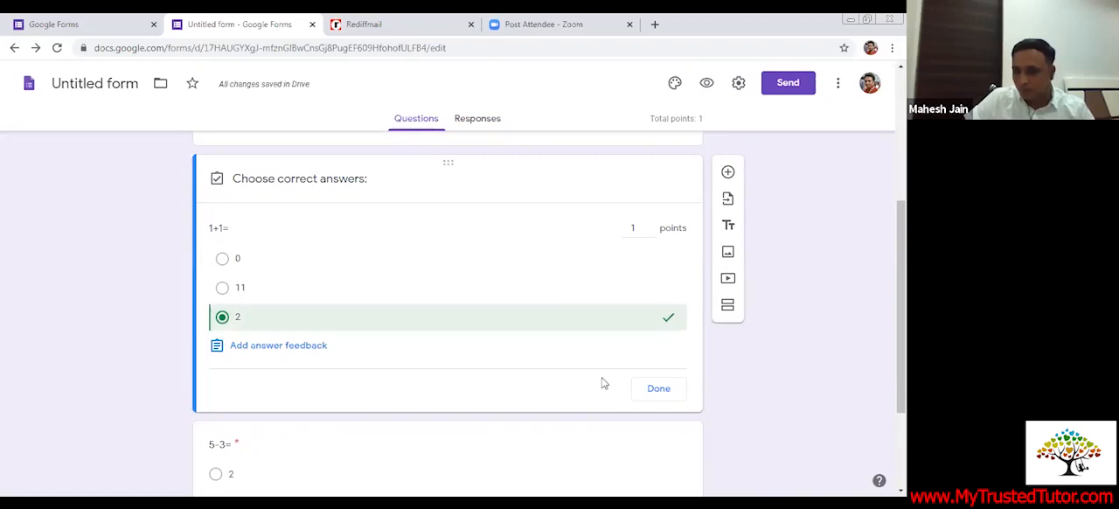
click(660, 391)
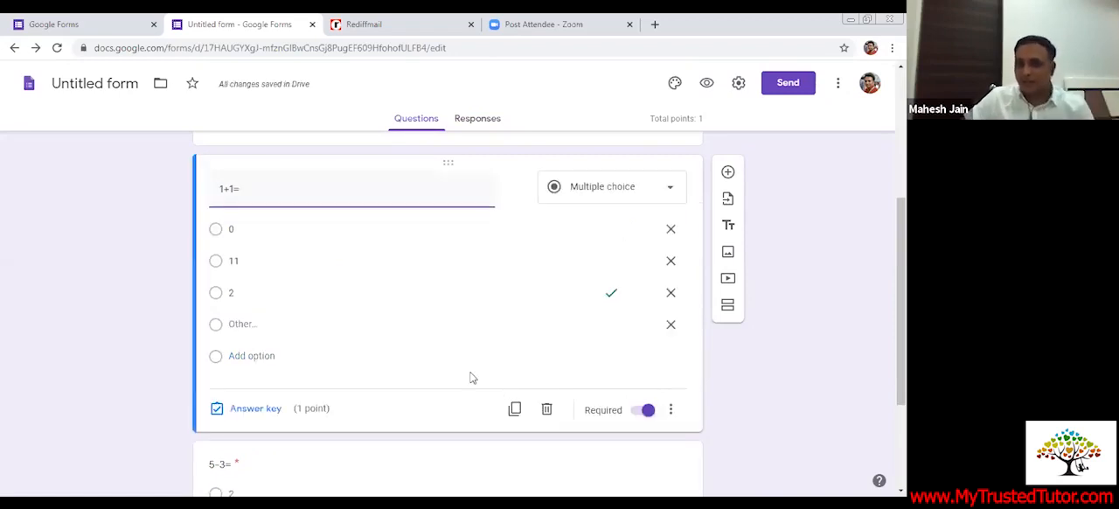
Set the answer key of the "5-3=" question to 2, worth 2 points
scroll(413, 367, down, 2)
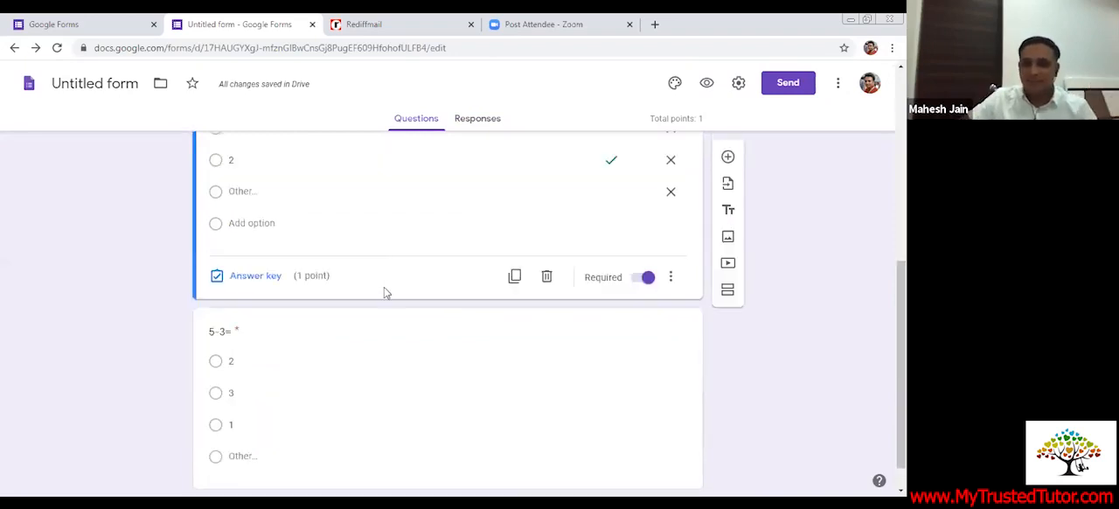
scroll(242, 297, down, 1)
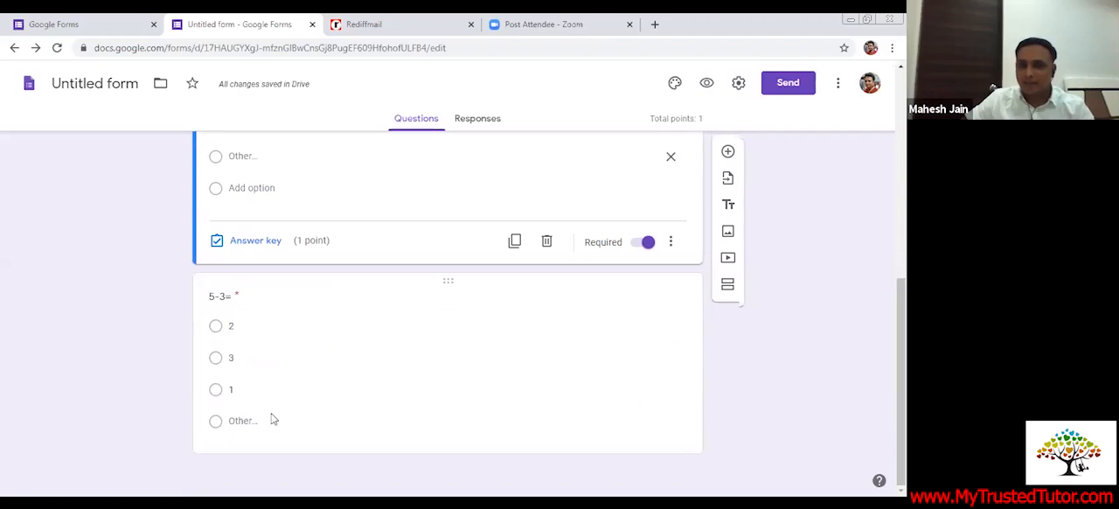
click(439, 405)
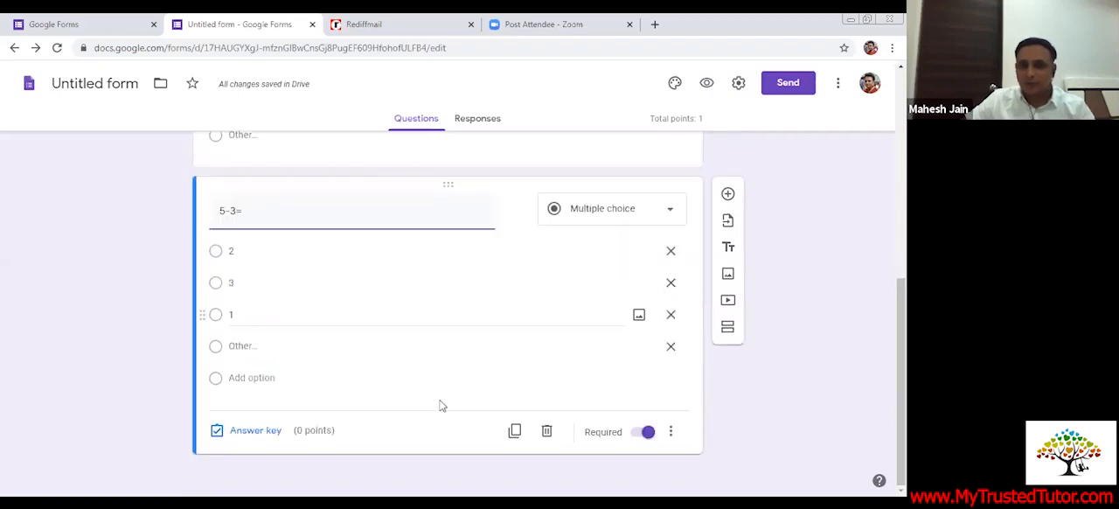
click(243, 434)
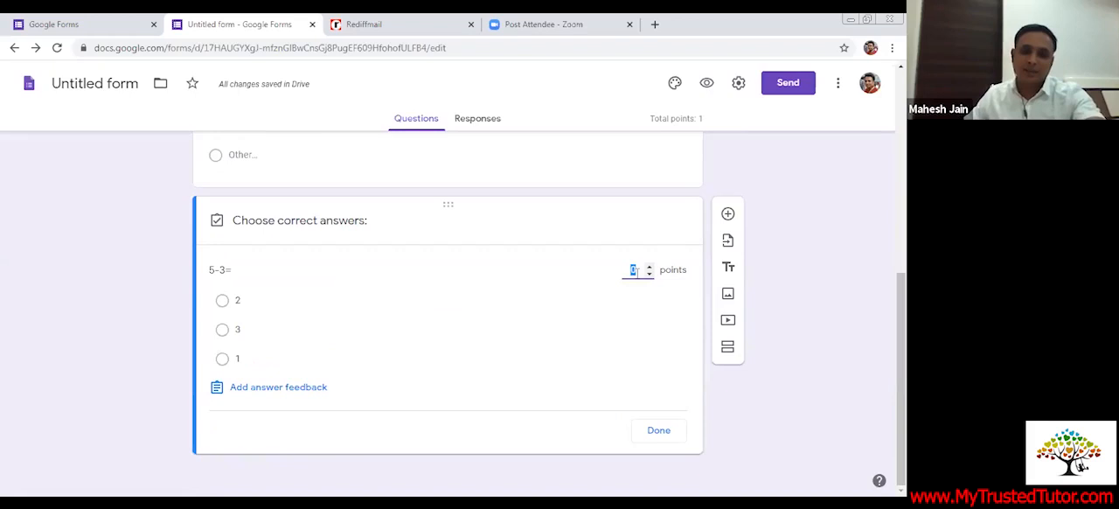
text(2)
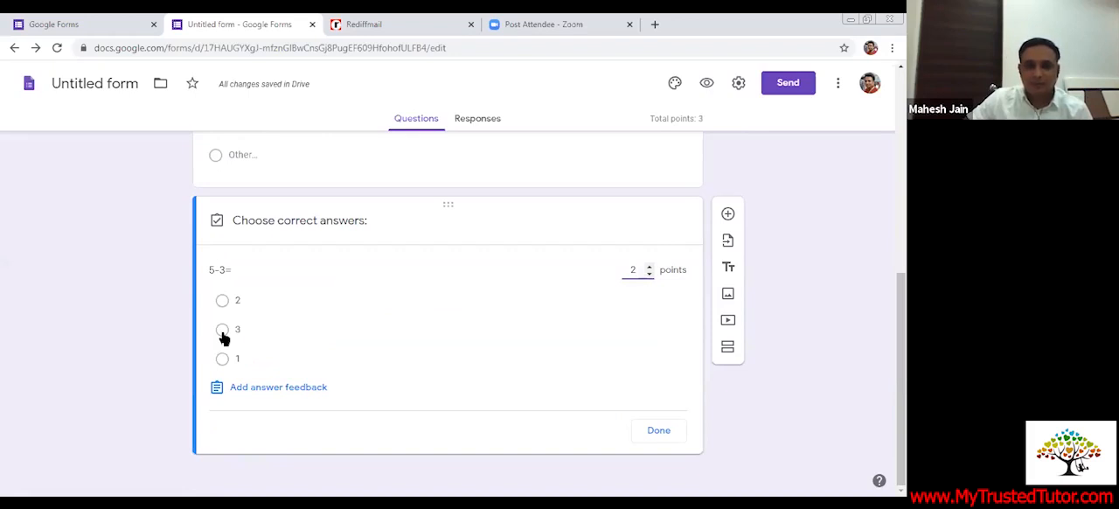
click(220, 303)
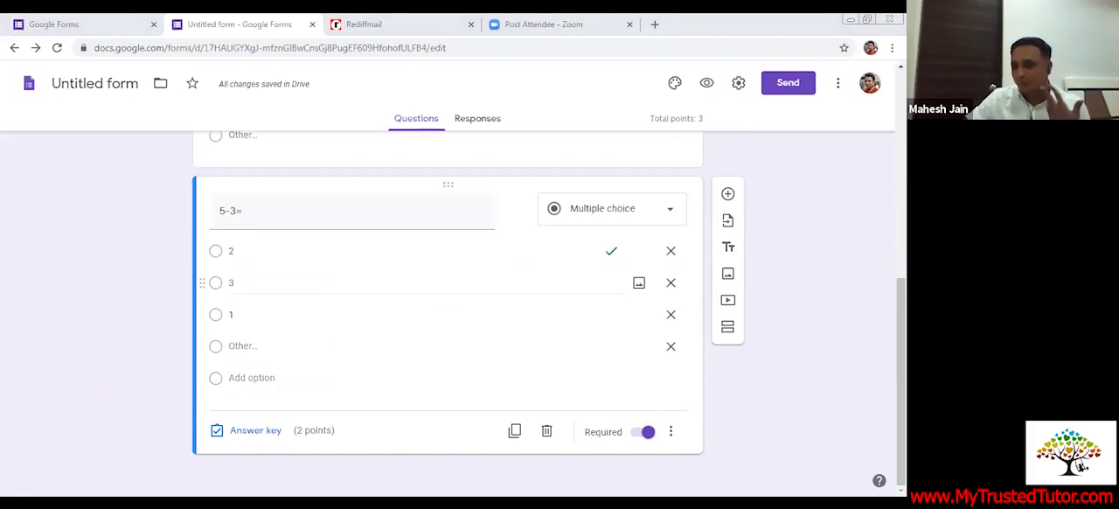
Preview the quiz as a respondent and look through its fields and questions
scroll(470, 294, up, 15)
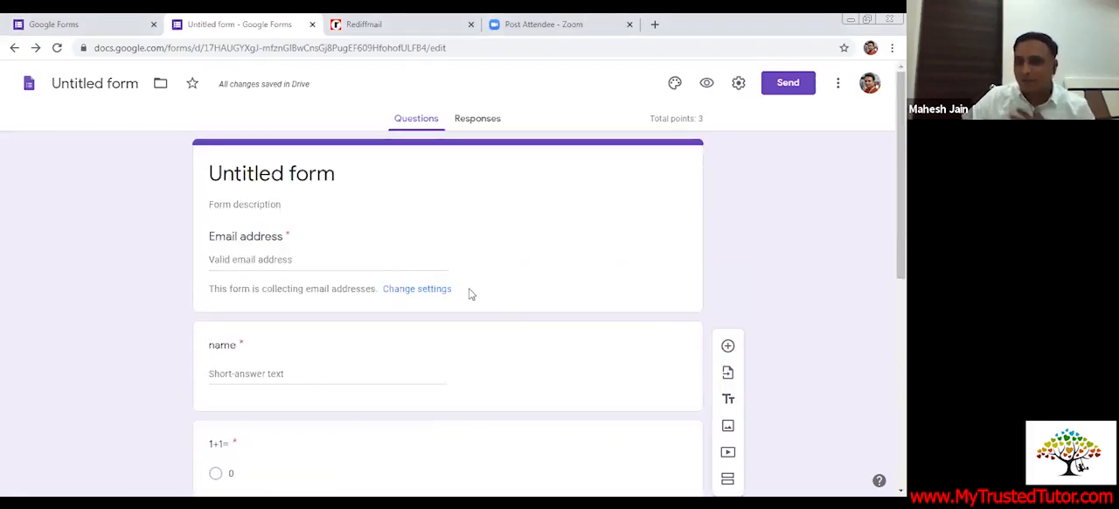
click(706, 84)
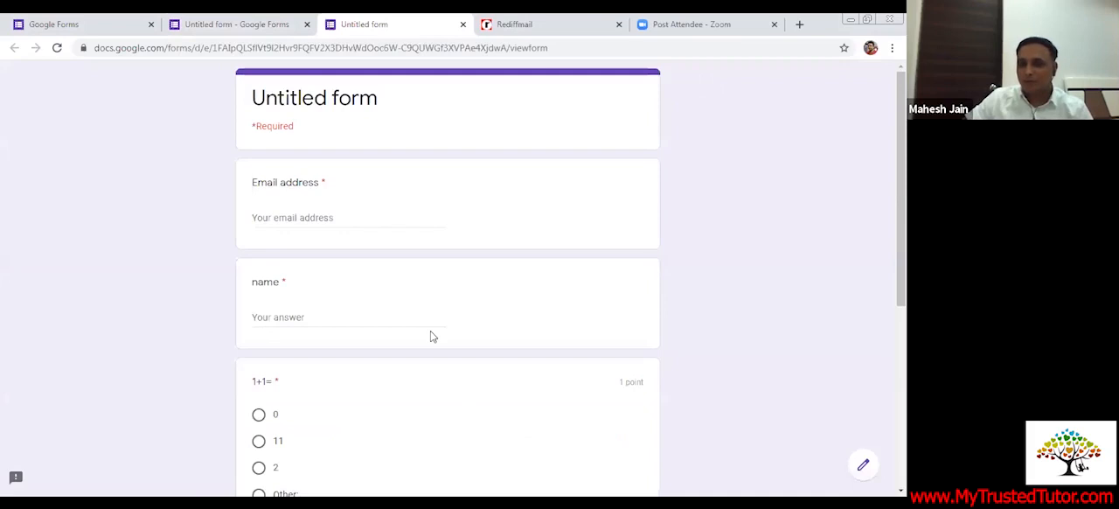
scroll(437, 332, down, 3)
scroll(449, 328, up, 1)
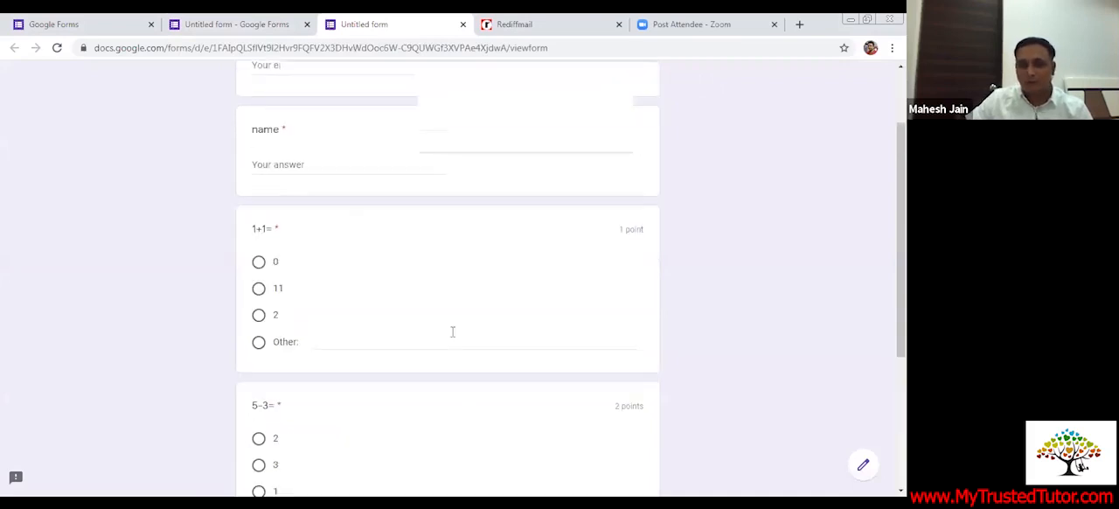
Return from the preview to the form editor and generate a shortened link for sharing the quiz
scroll(453, 332, up, 2)
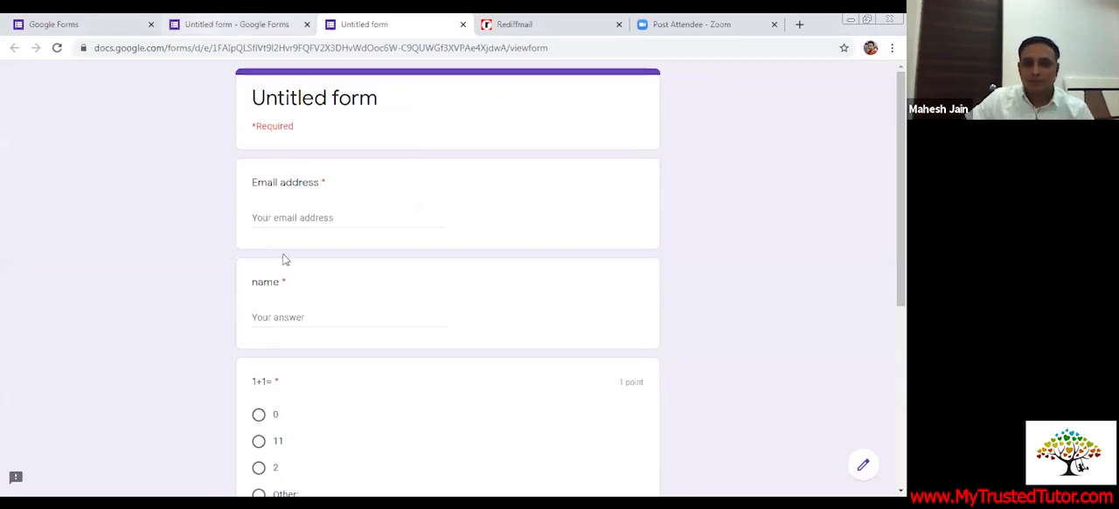
key(ctrl+shift+Tab)
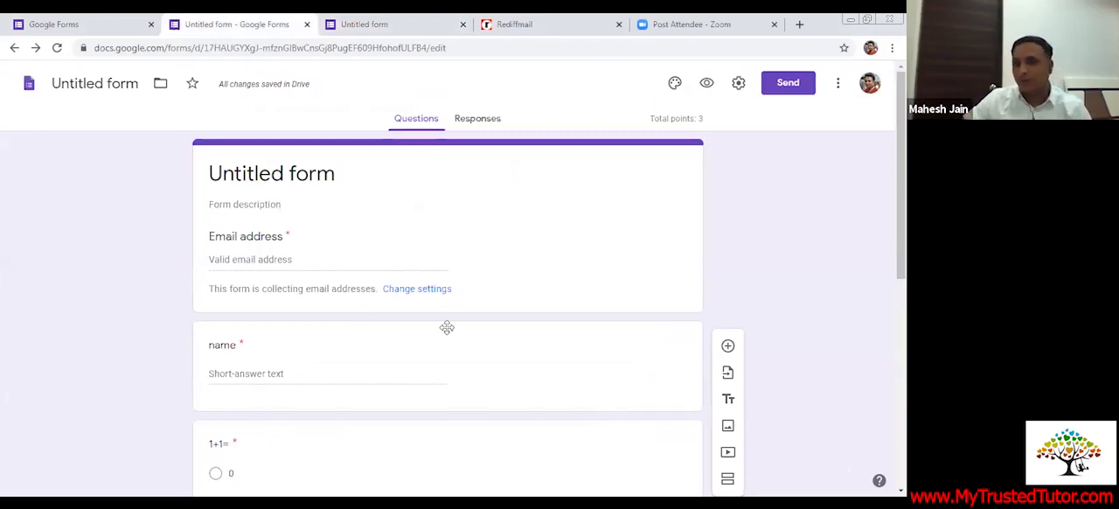
click(785, 92)
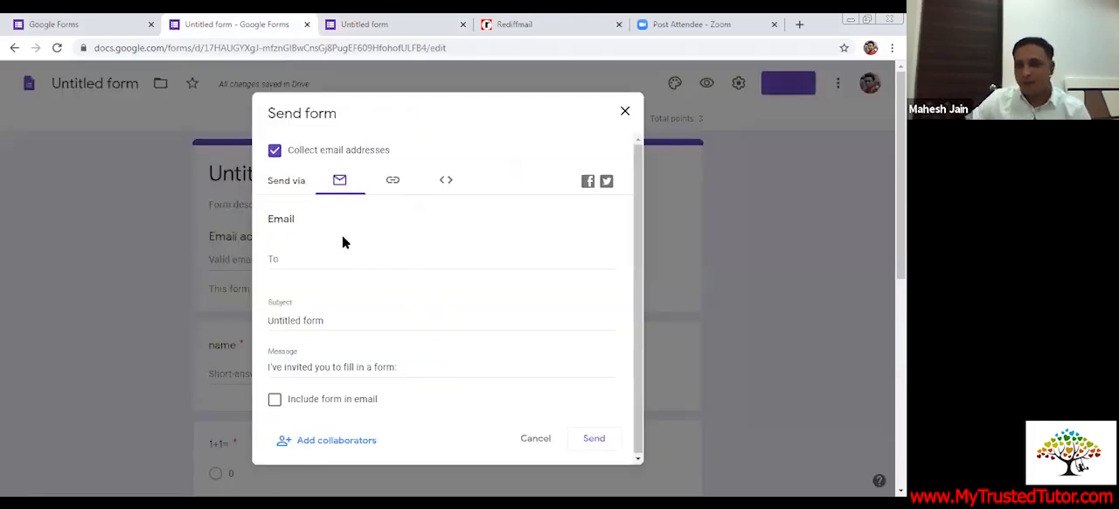
click(392, 182)
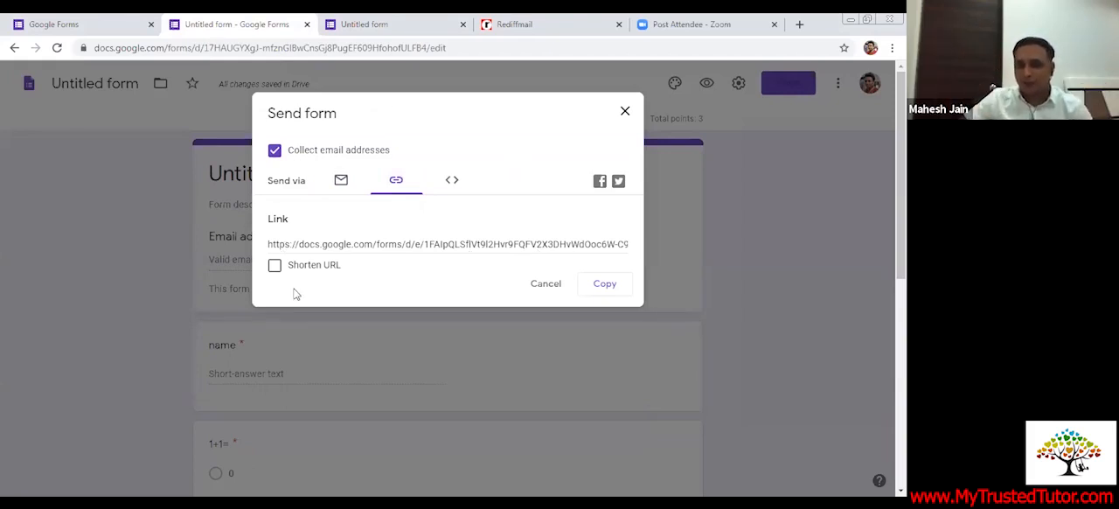
click(274, 266)
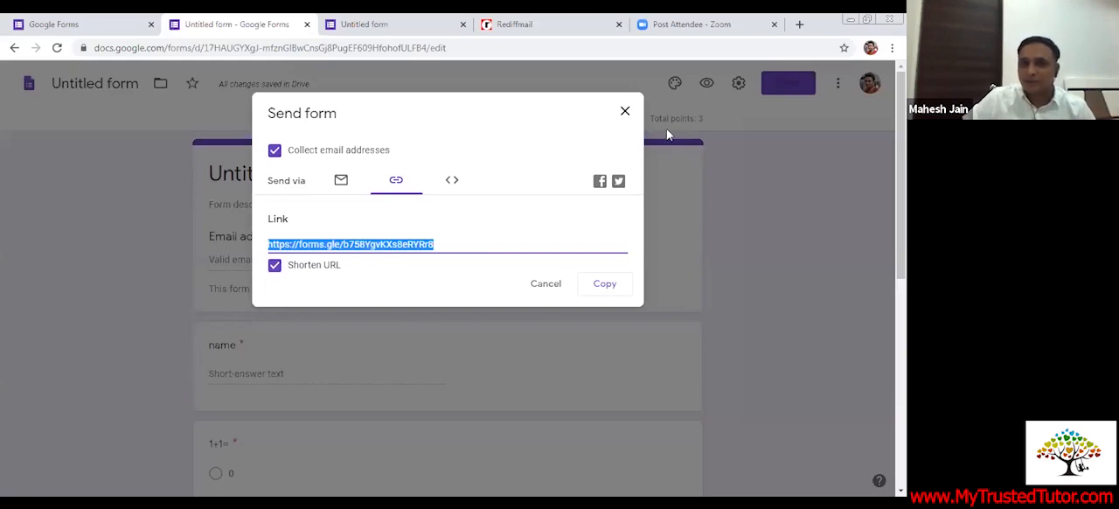
click(625, 112)
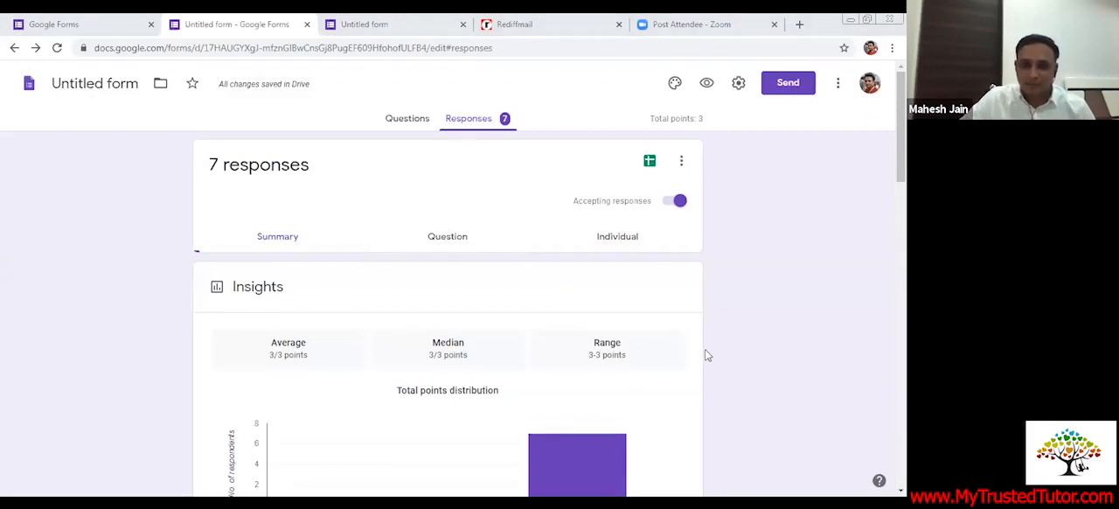
Review the summary of quiz responses, including the points distribution, the respondents' scores and the submitted names
scroll(472, 288, down, 5)
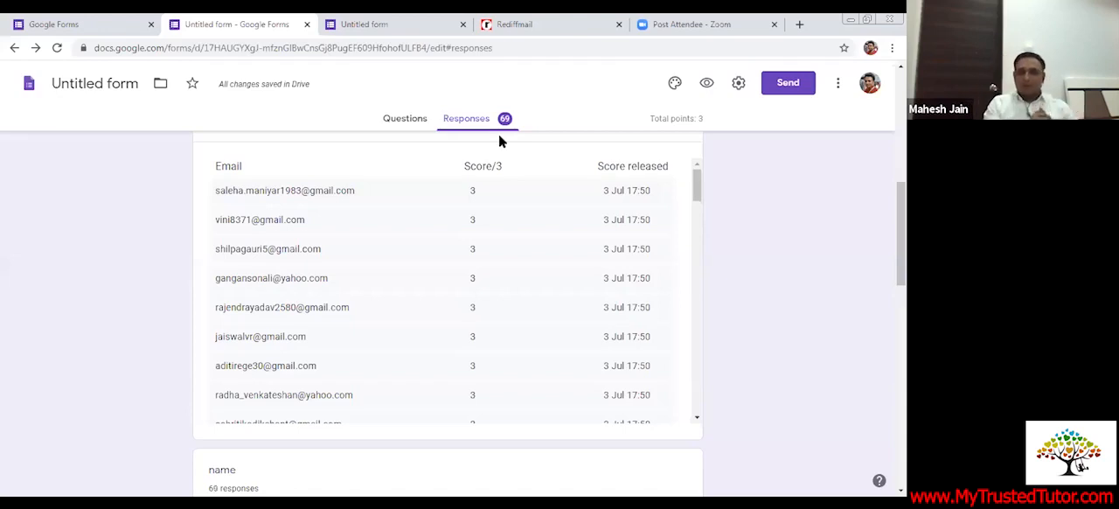
click(400, 126)
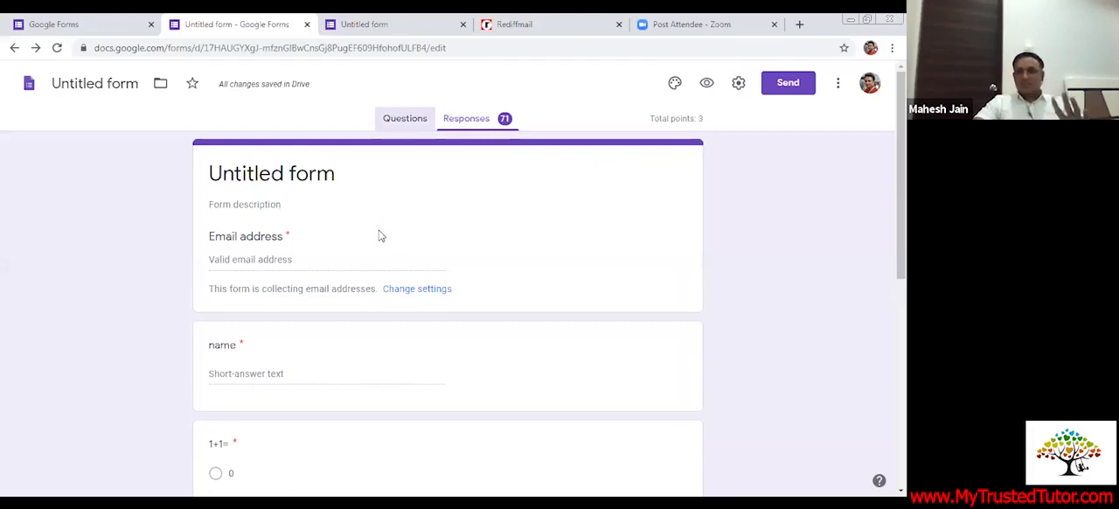
click(467, 119)
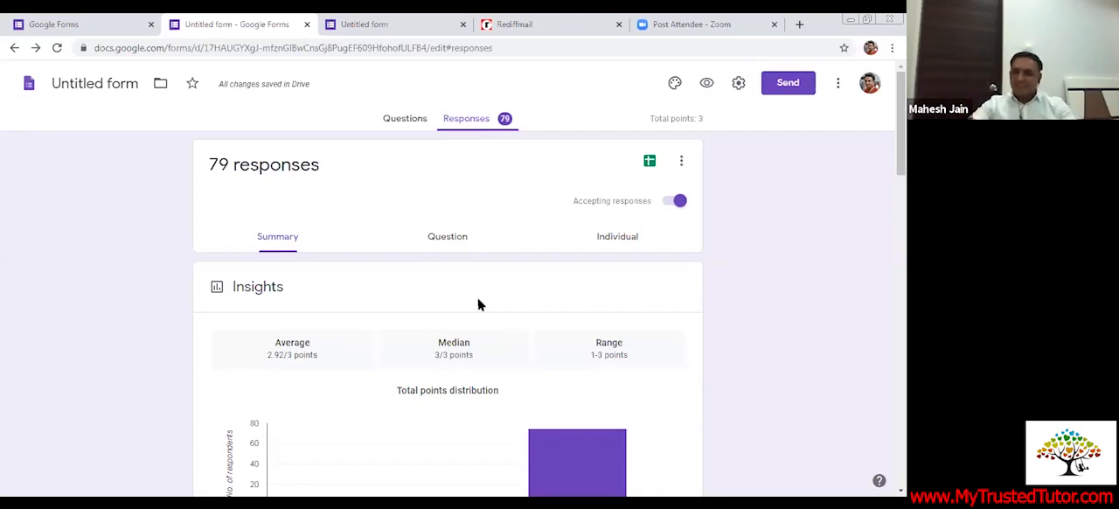
scroll(497, 312, down, 2)
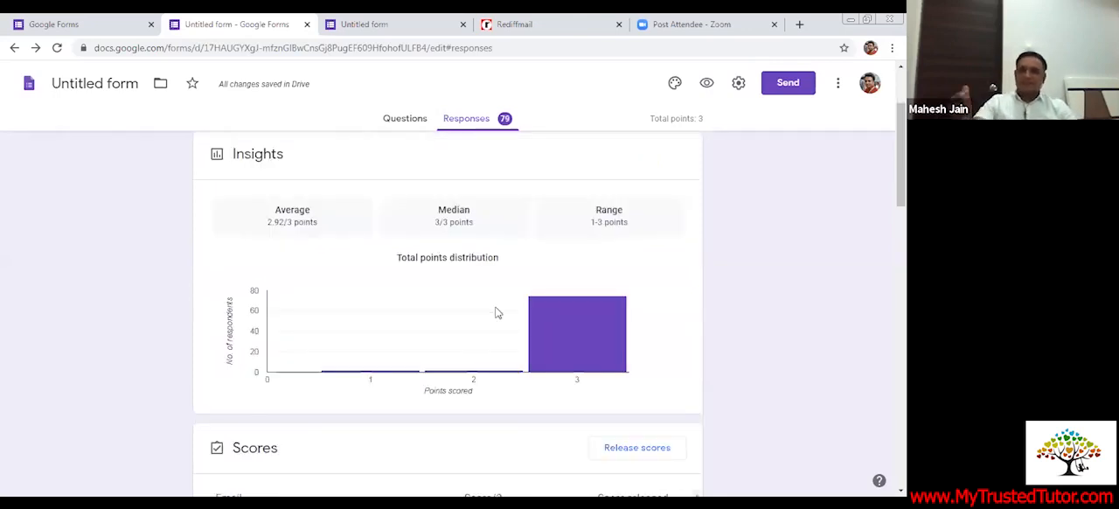
scroll(496, 312, down, 2)
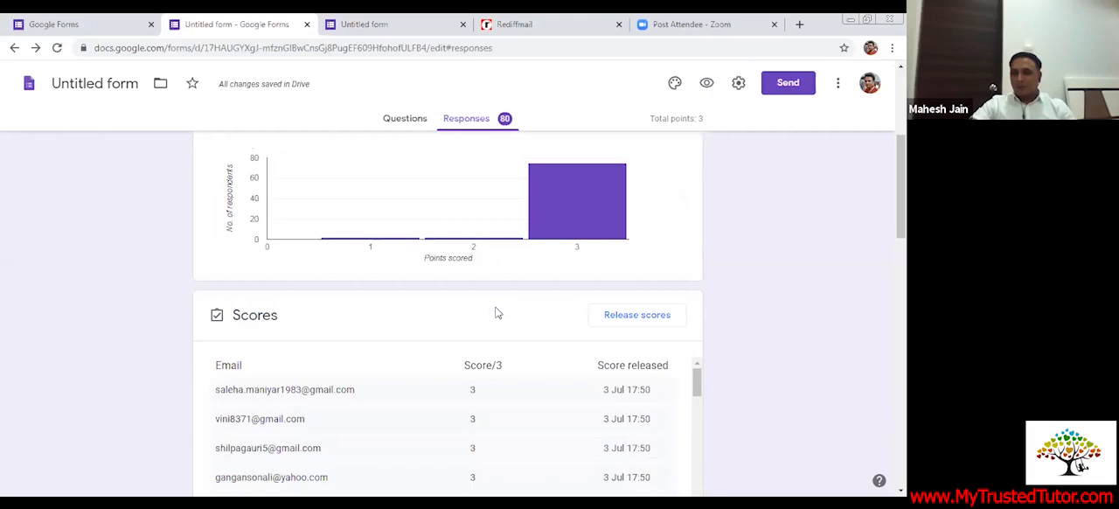
scroll(498, 315, down, 1)
scroll(428, 430, up, 3)
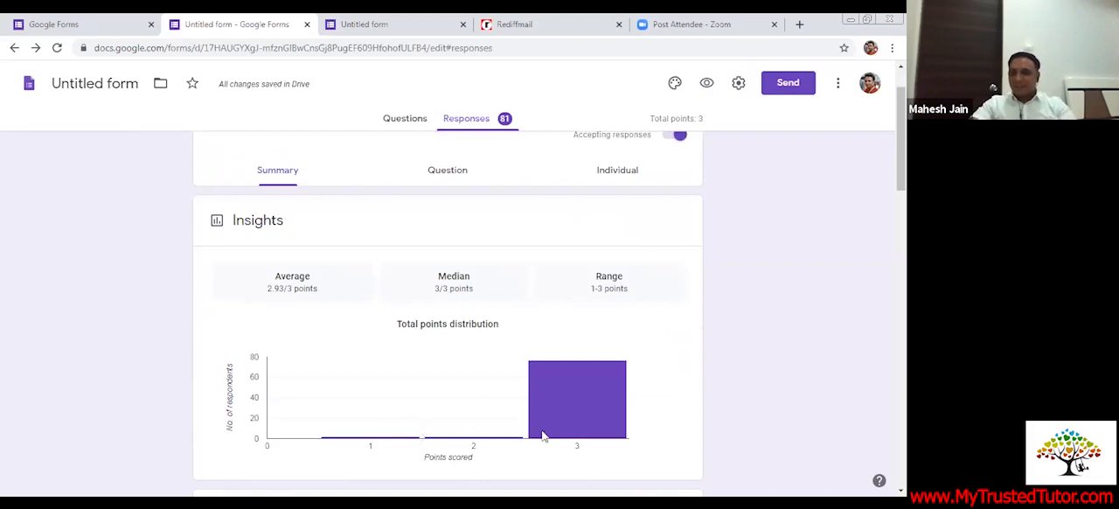
mouse_move(516, 432)
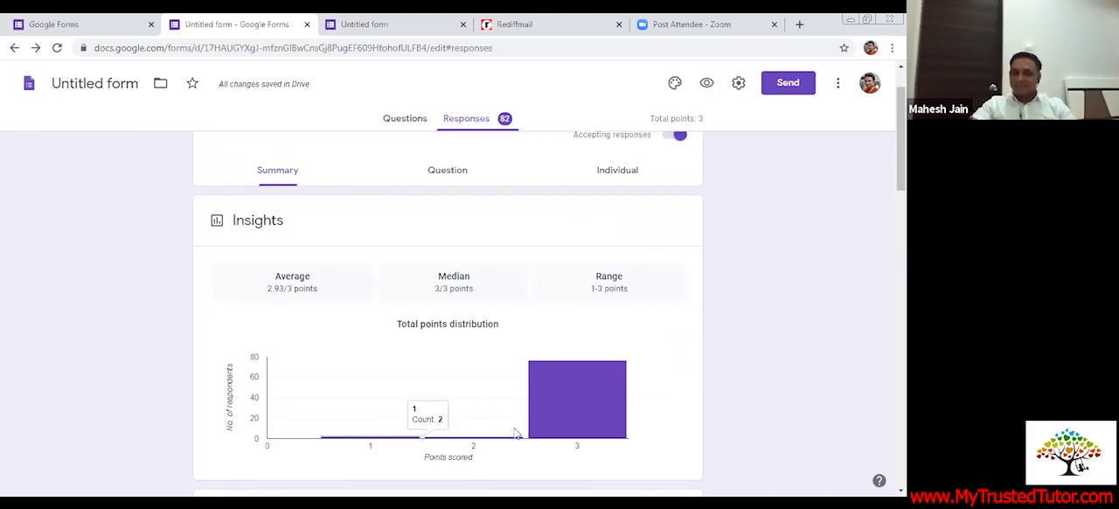
scroll(454, 421, down, 3)
scroll(453, 421, down, 3)
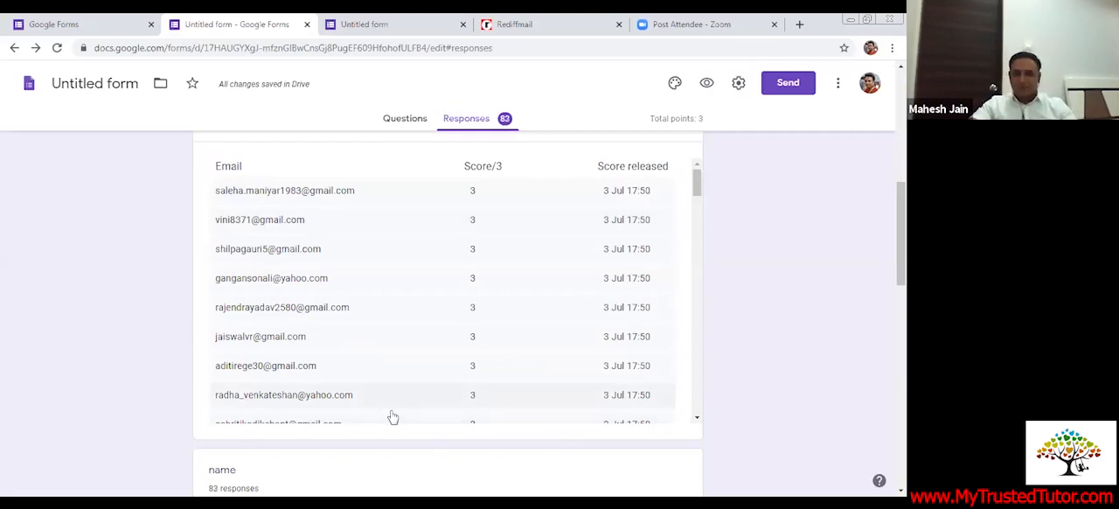
scroll(392, 417, down, 3)
scroll(461, 435, down, 3)
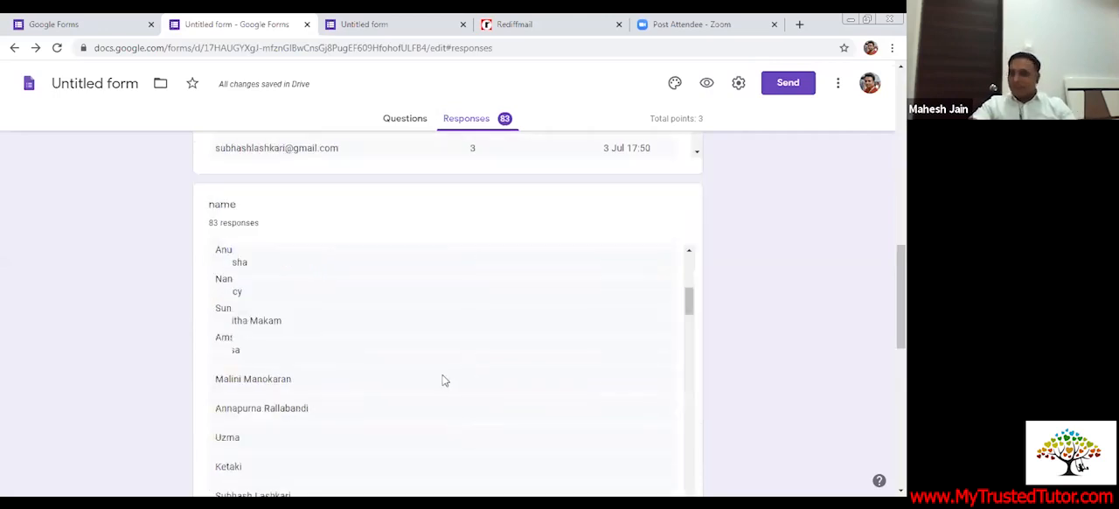
scroll(460, 396, down, 1)
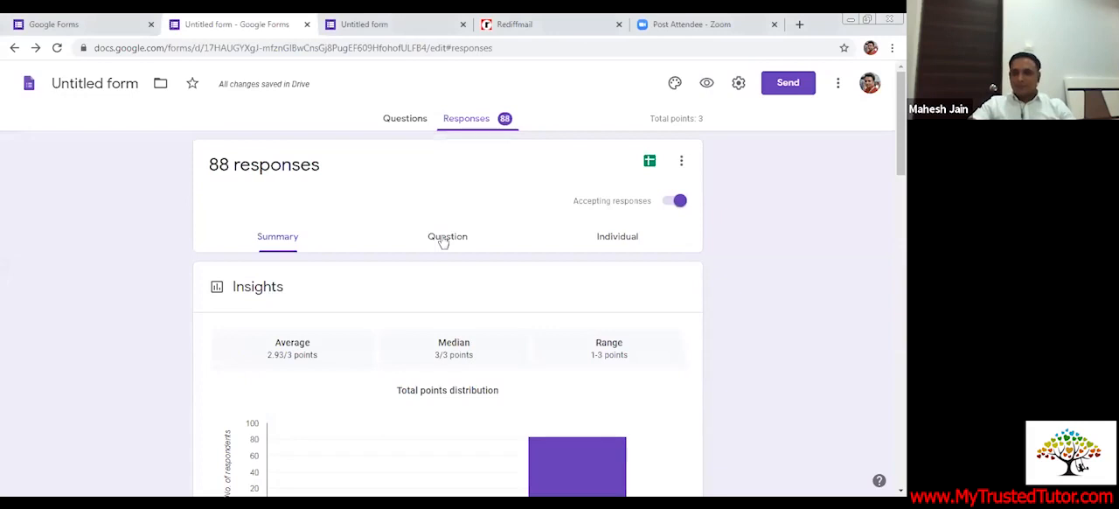
Examine the responses per question for the name field and view the feedback entry for one response without adding any
click(443, 242)
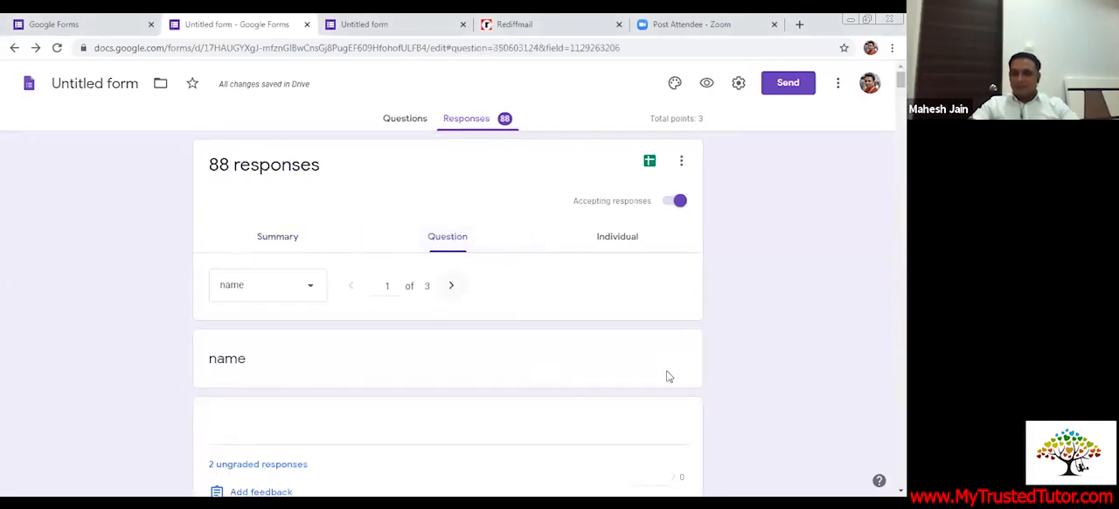
scroll(667, 375, down, 2)
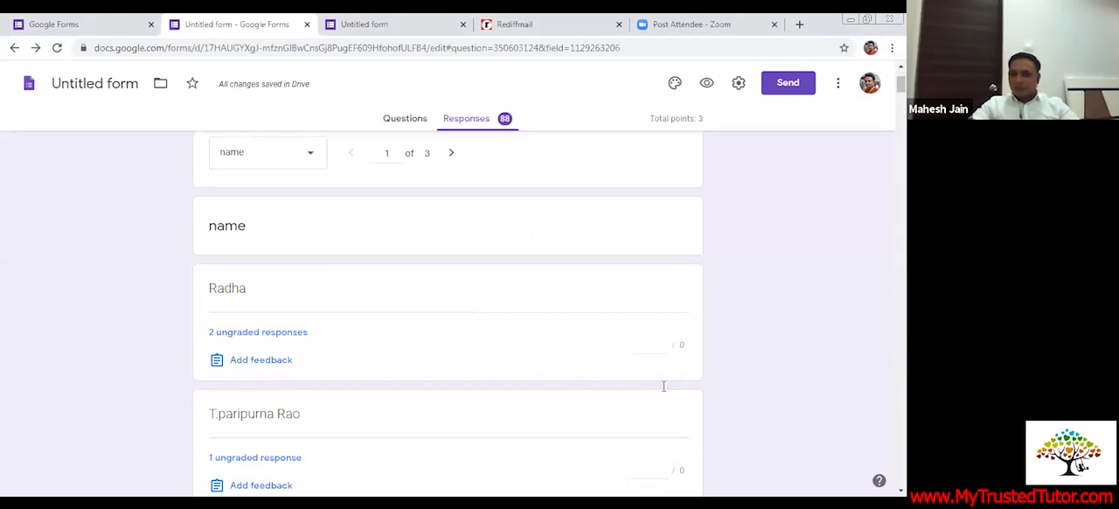
scroll(320, 408, down, 1)
scroll(321, 401, down, 3)
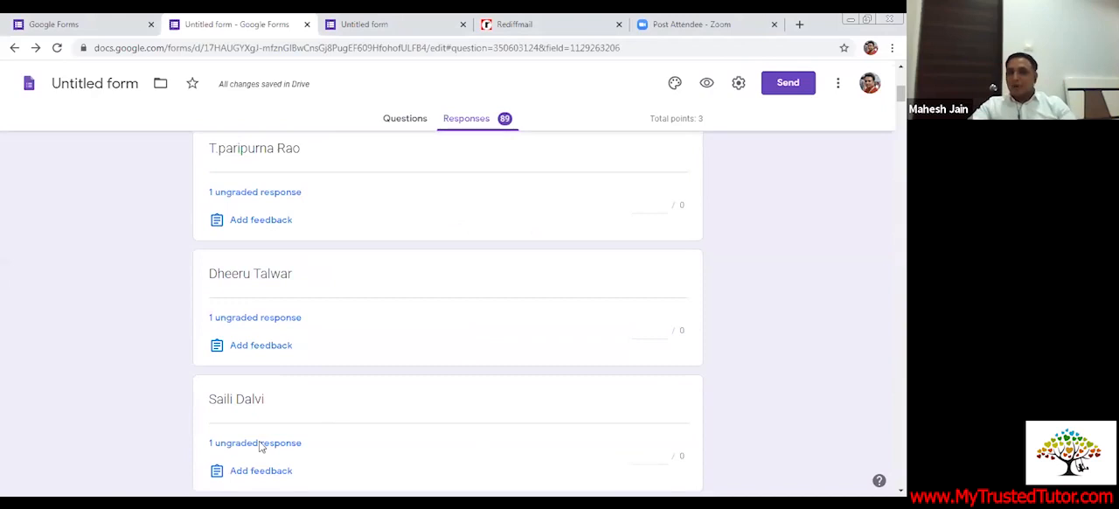
scroll(318, 407, down, 2)
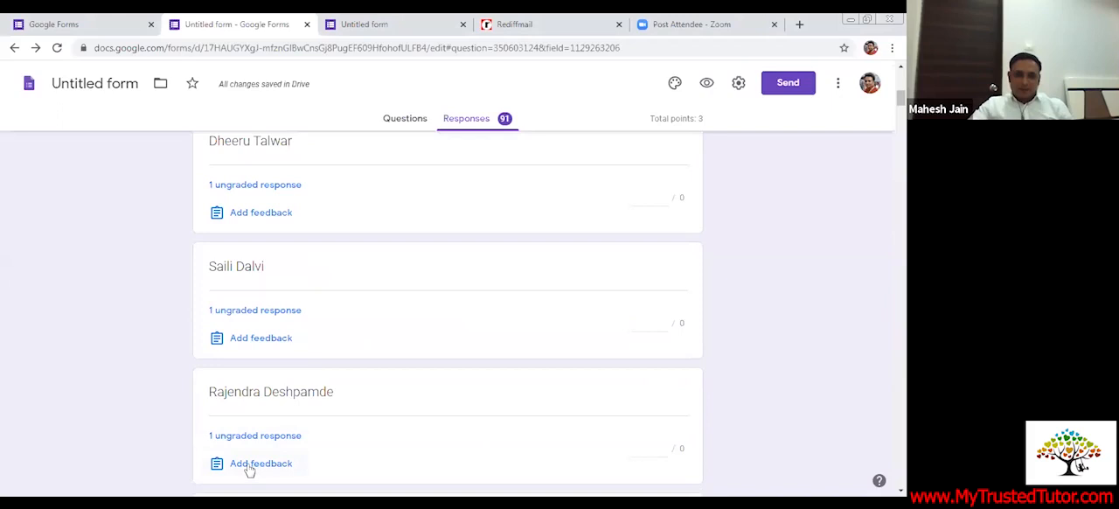
click(249, 467)
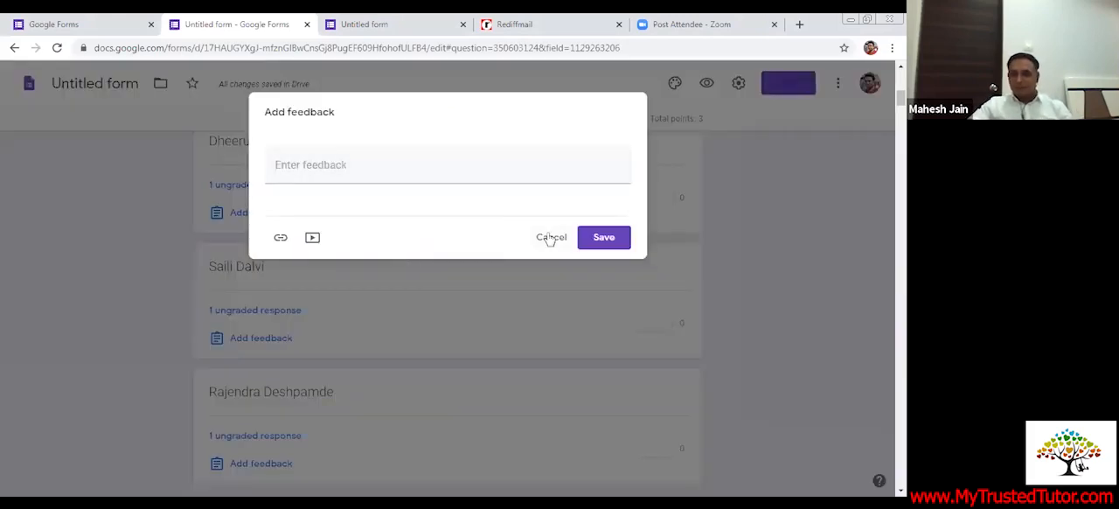
click(462, 269)
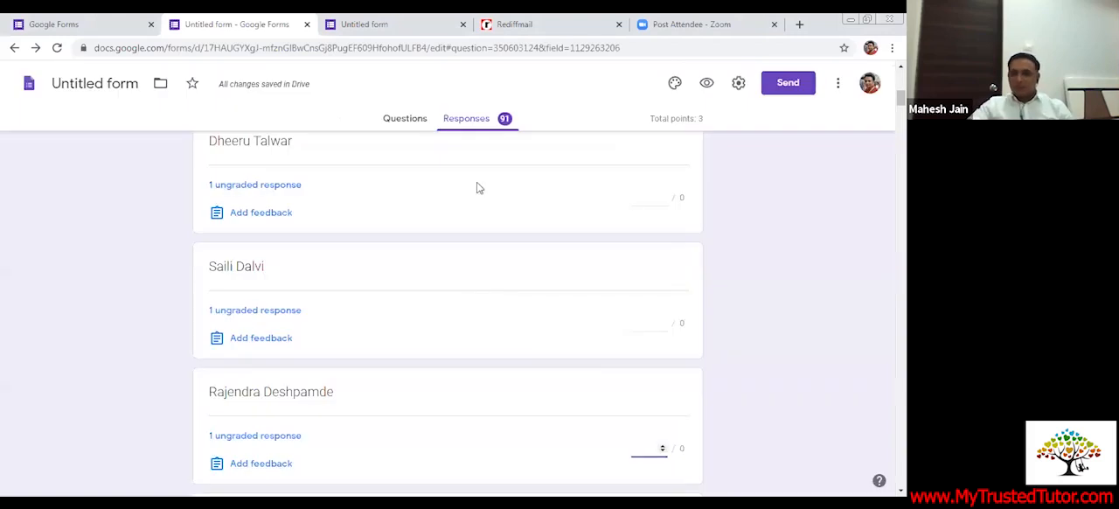
Create a new spreadsheet named "Untitled form (Responses)" as the destination for the form's responses
click(403, 122)
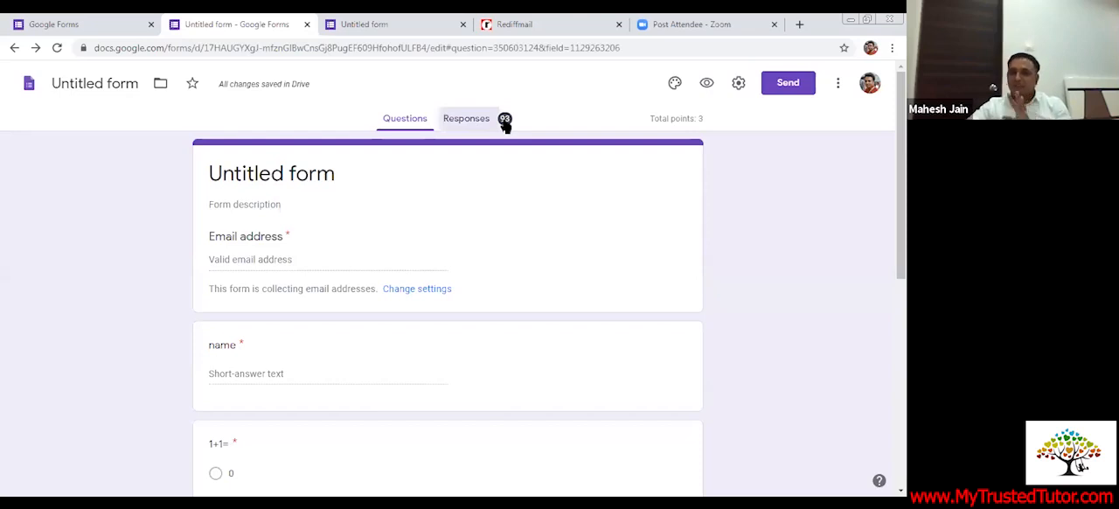
click(505, 122)
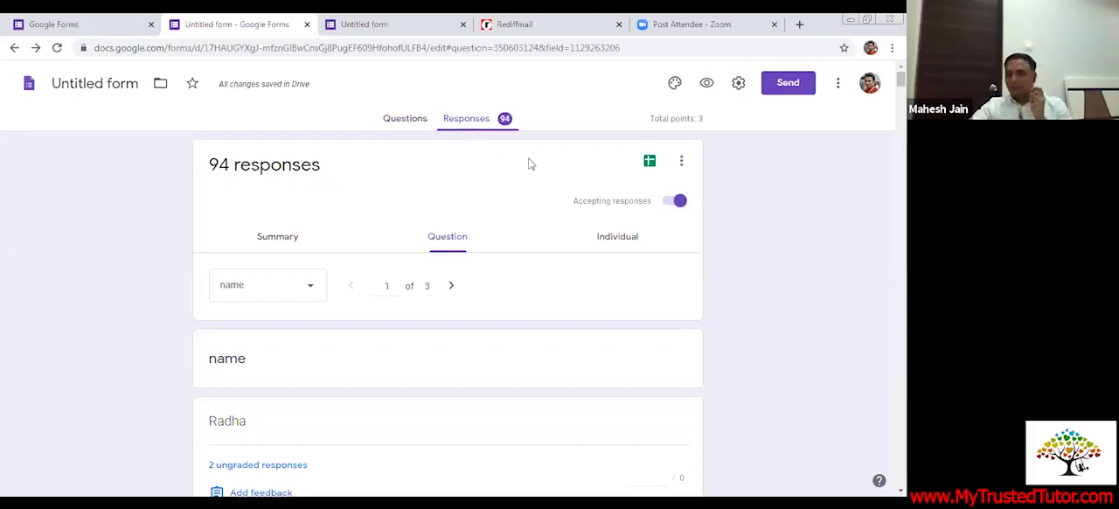
click(650, 169)
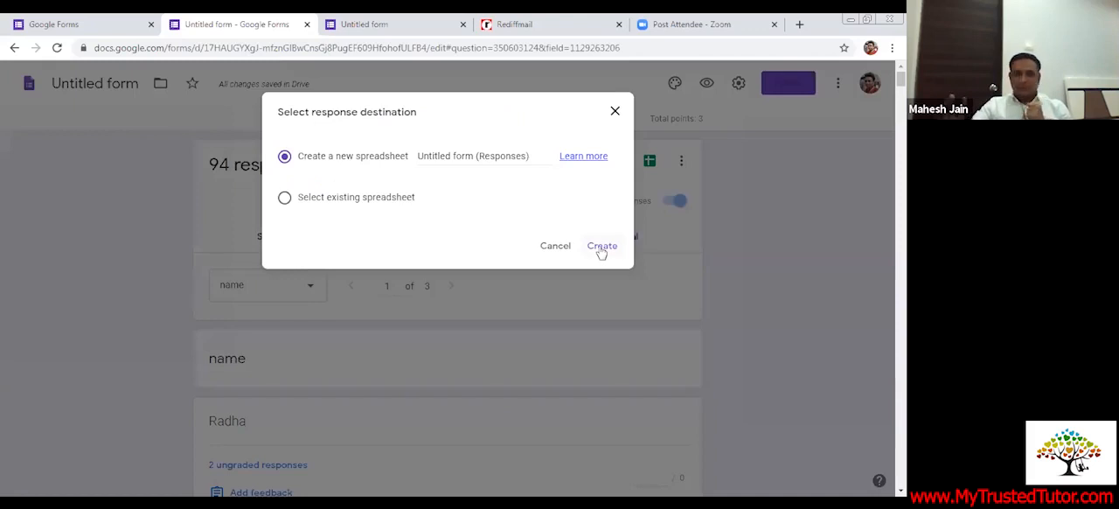
click(601, 248)
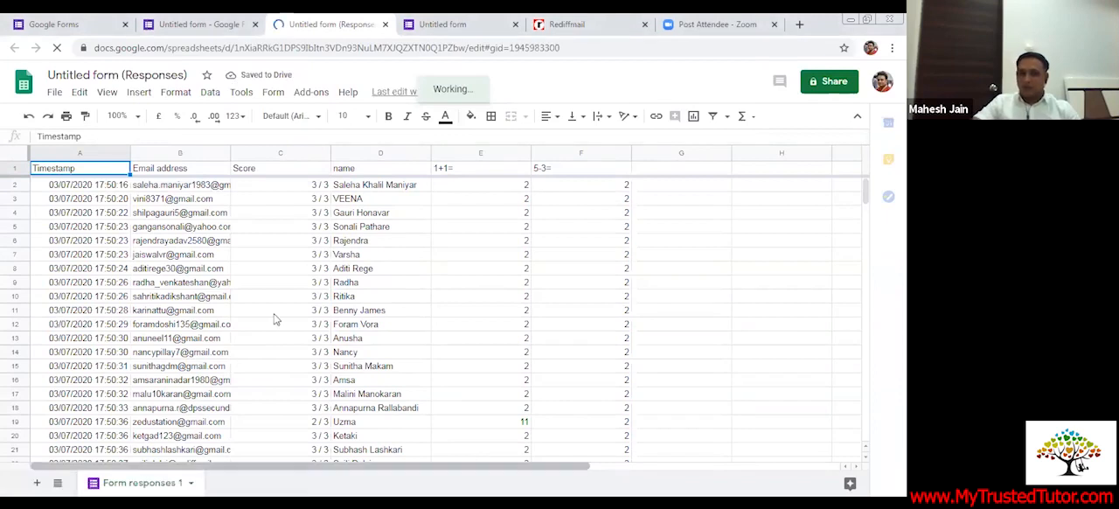
Look through the scores, names and answers recorded in the responses spreadsheet
scroll(263, 362, right, 2)
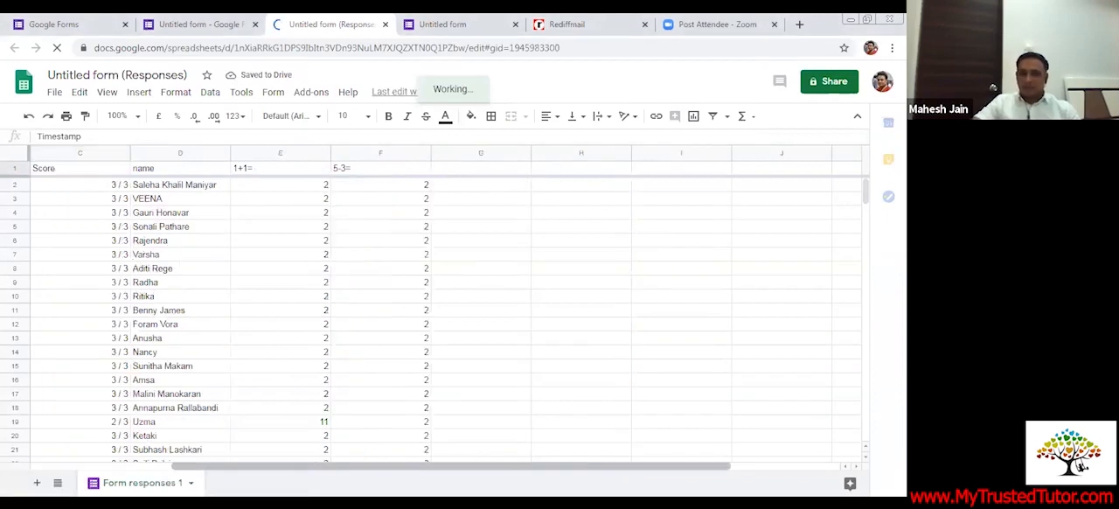
click(263, 362)
scroll(262, 362, down, 3)
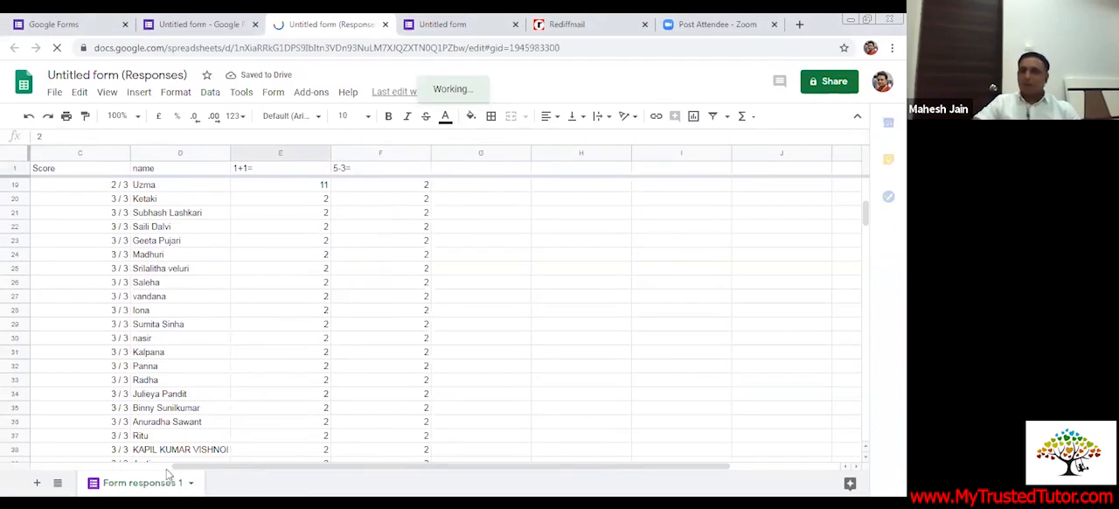
Return to the form's questions and add a blank multiple-choice question below "5-3="
click(216, 19)
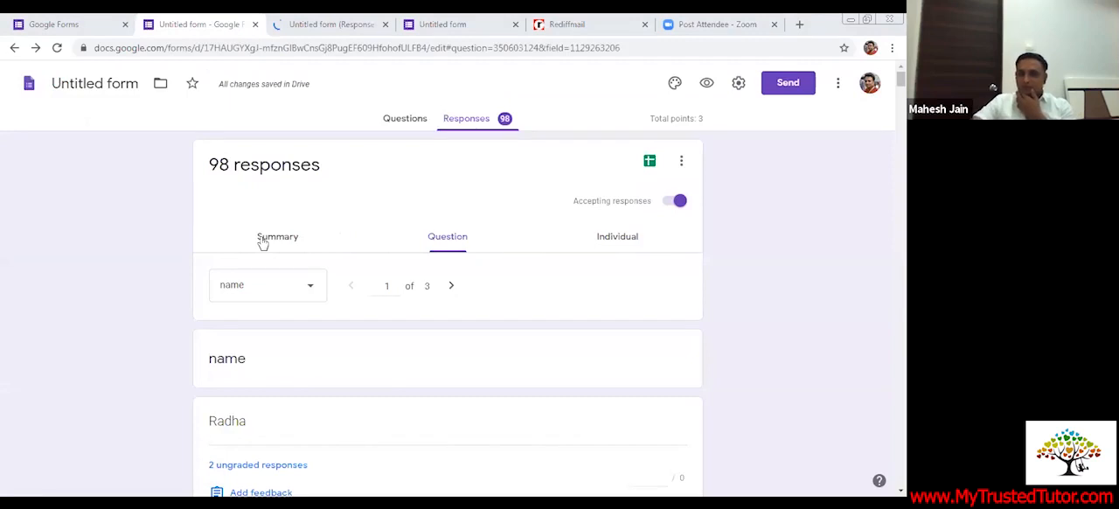
click(405, 118)
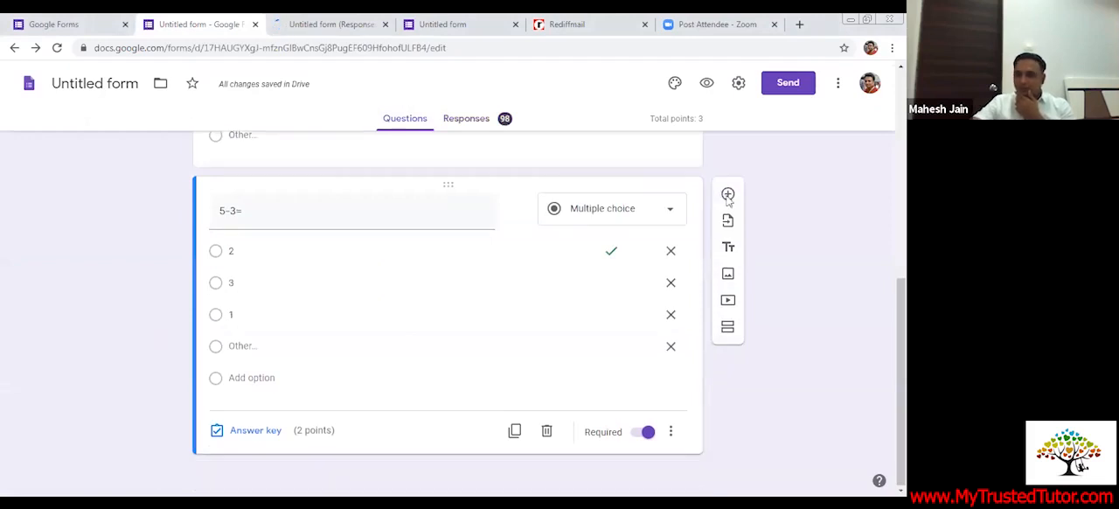
click(728, 196)
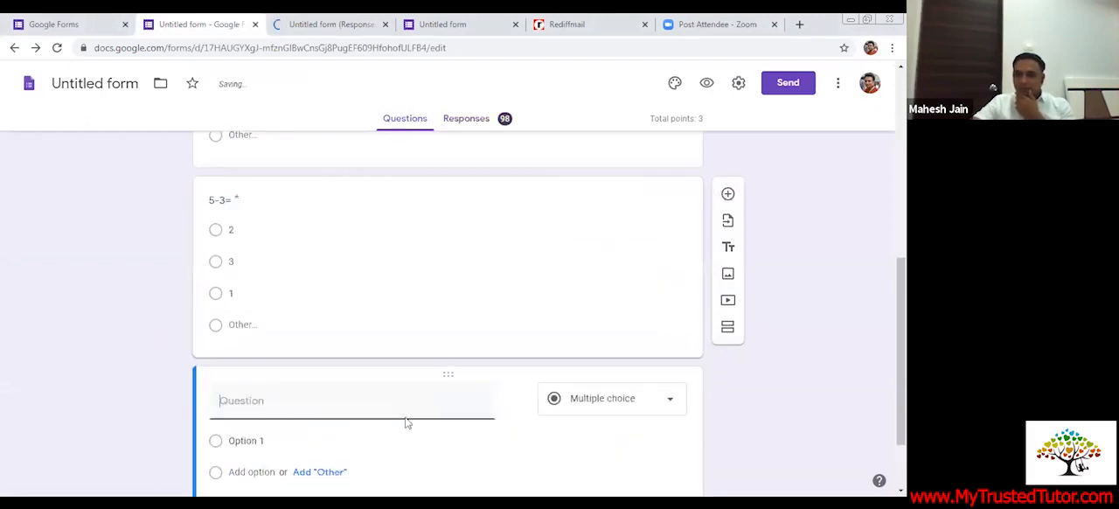
scroll(658, 303, down, 1)
View the available question types for the blank question and the sources for inserting an image, leaving both unchanged
click(658, 304)
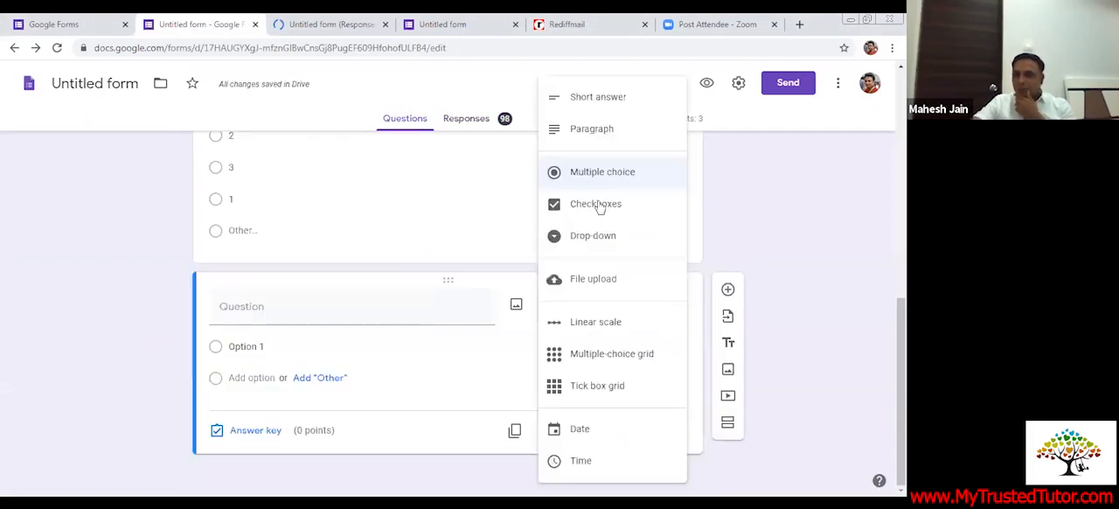
click(414, 322)
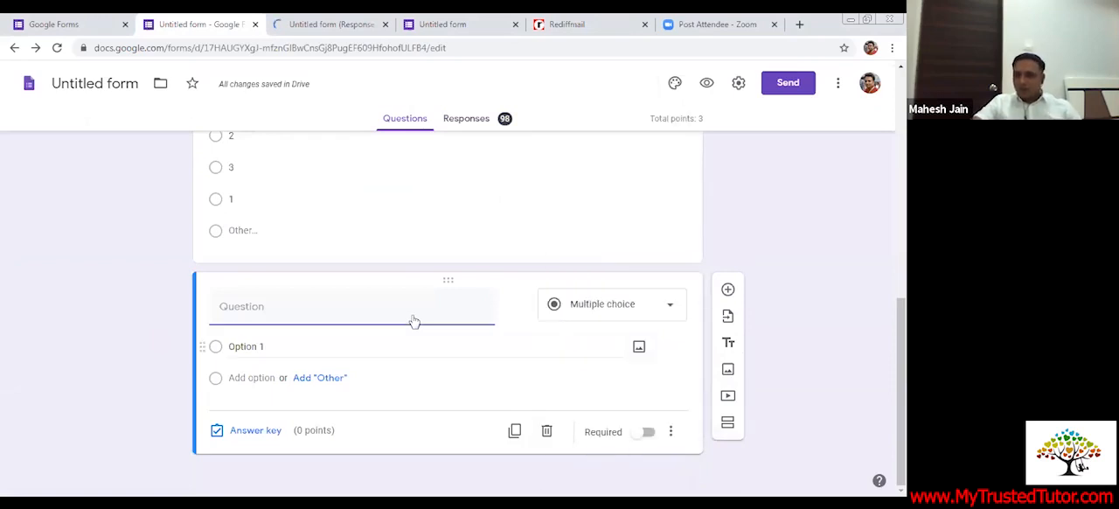
click(727, 372)
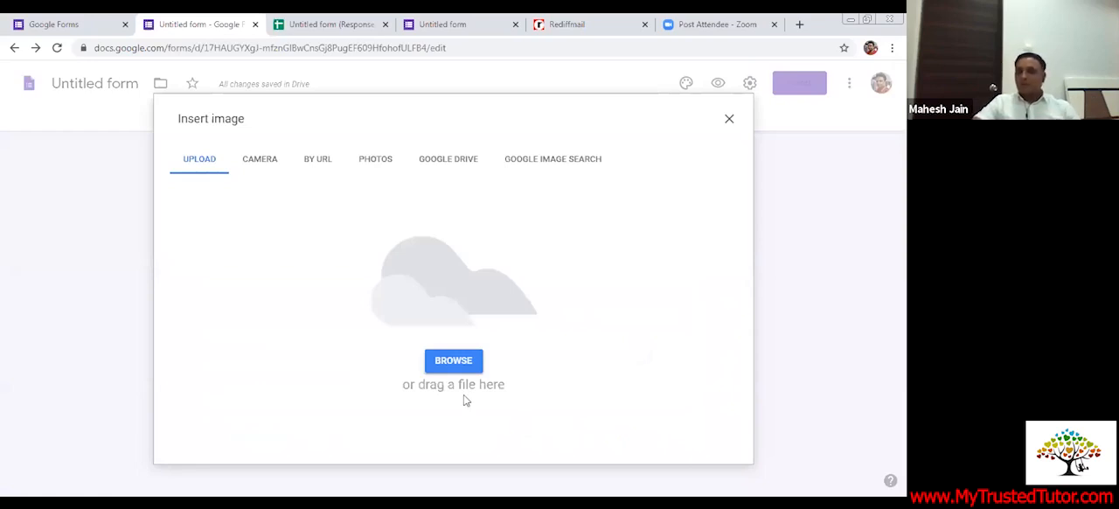
click(728, 120)
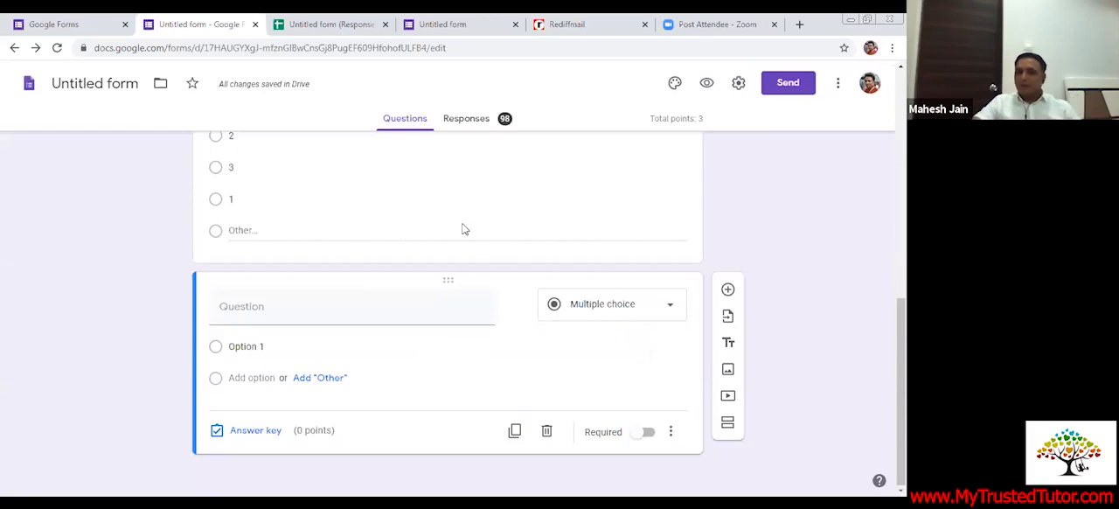
Leave the quiz form for the Forms home, then open the most recent untitled form in the school account and view its settings
scroll(463, 229, up, 6)
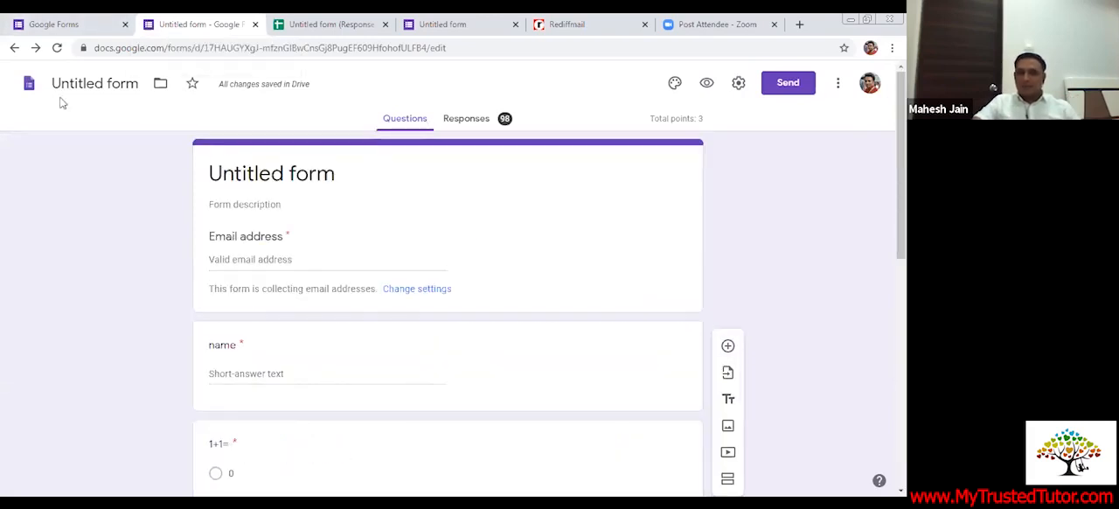
click(34, 86)
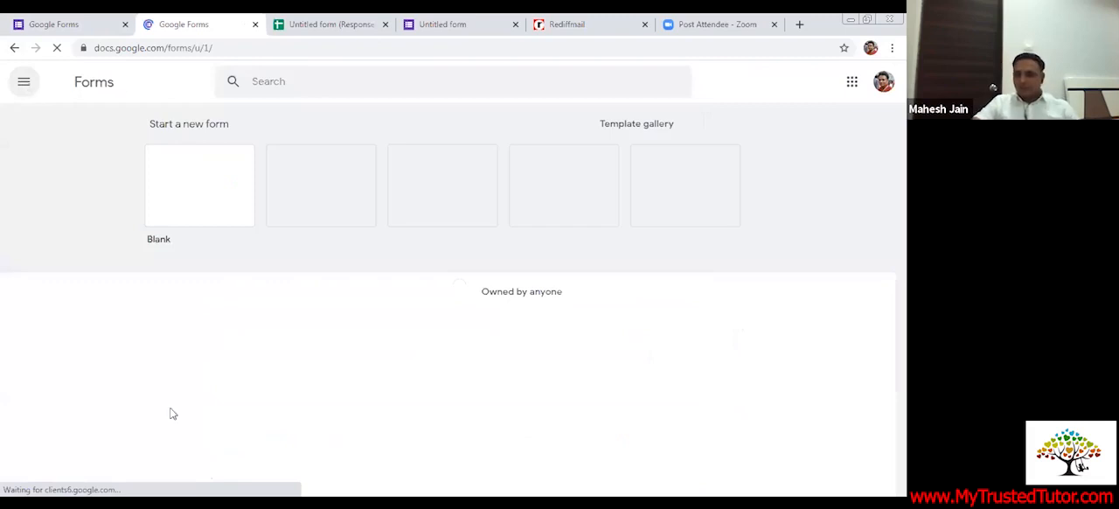
click(54, 23)
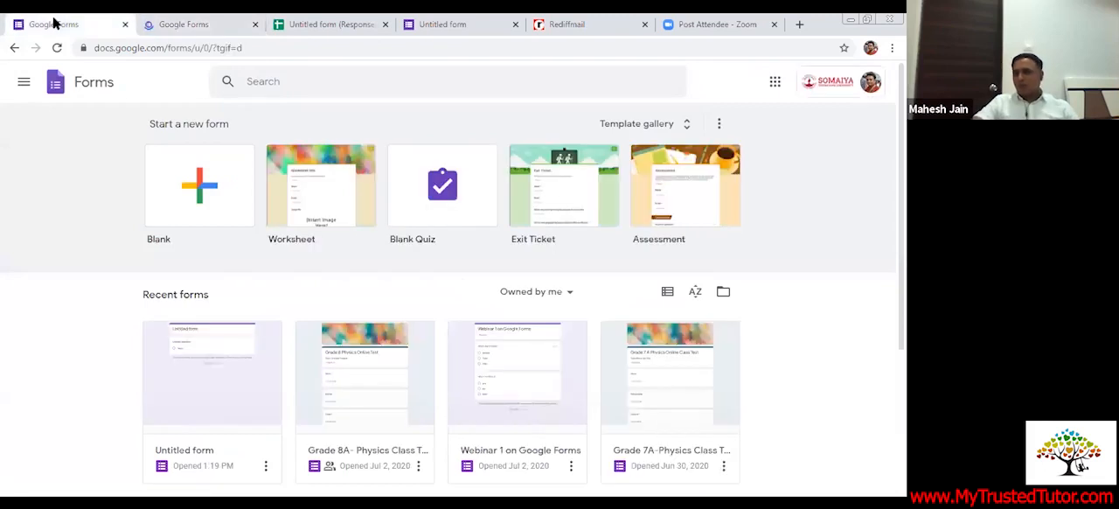
click(217, 371)
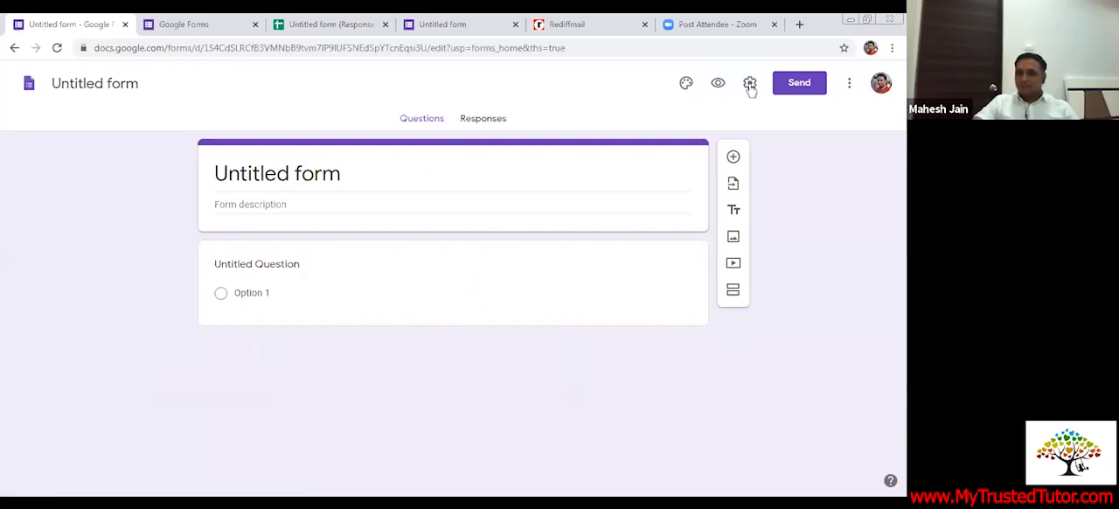
click(749, 85)
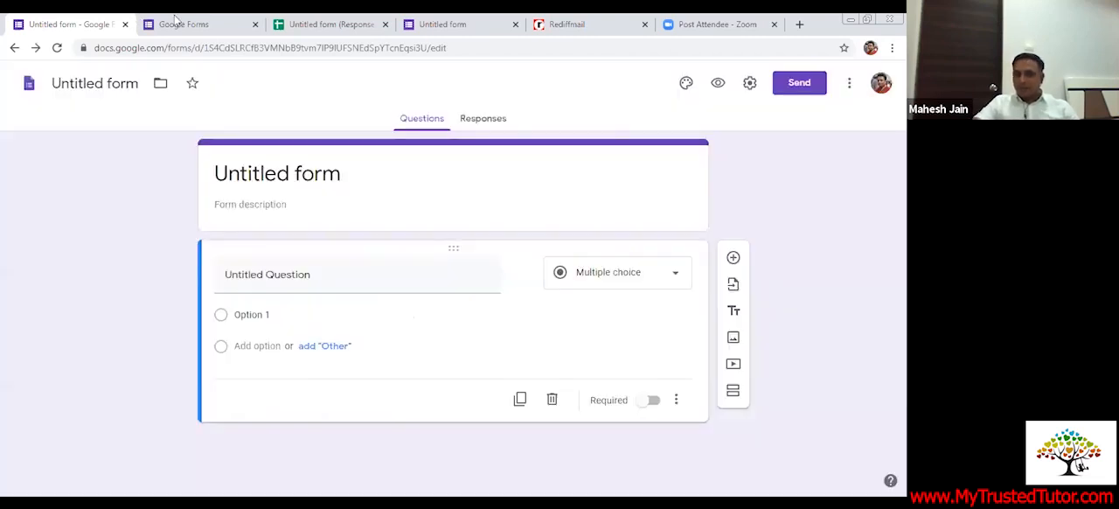
Reopen the most recent untitled quiz form from the other account's Forms home, review its General settings and close them without saving
click(178, 24)
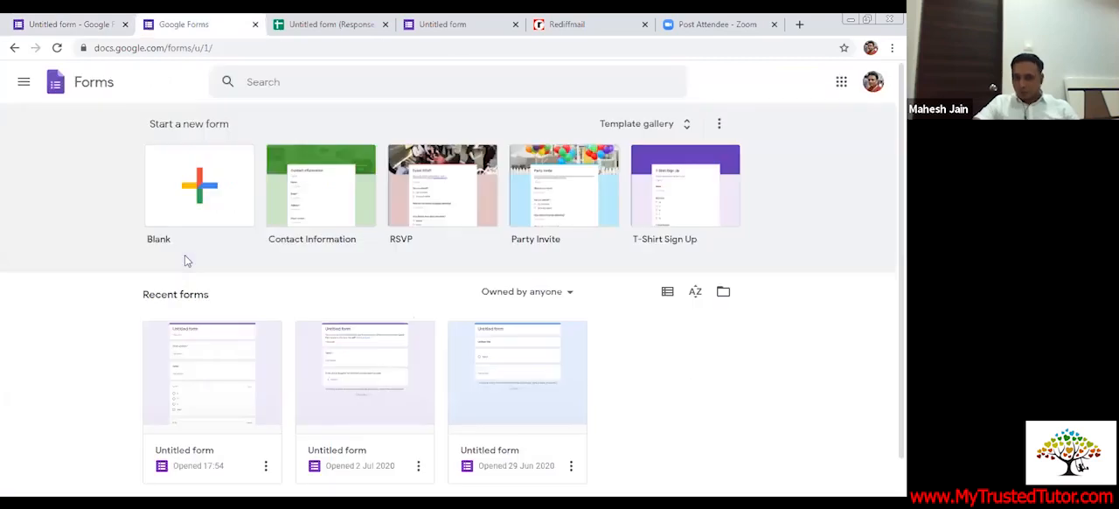
click(214, 353)
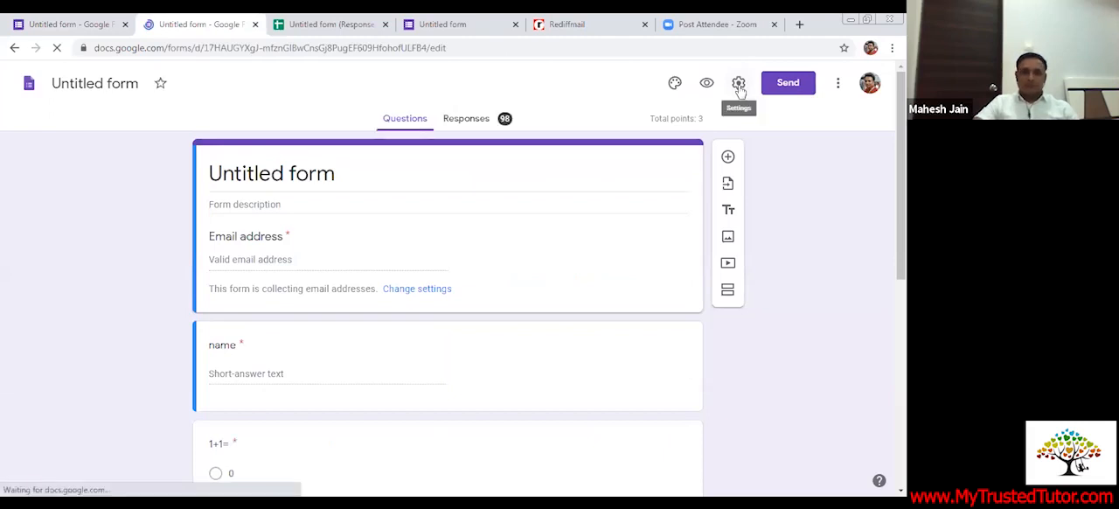
click(390, 291)
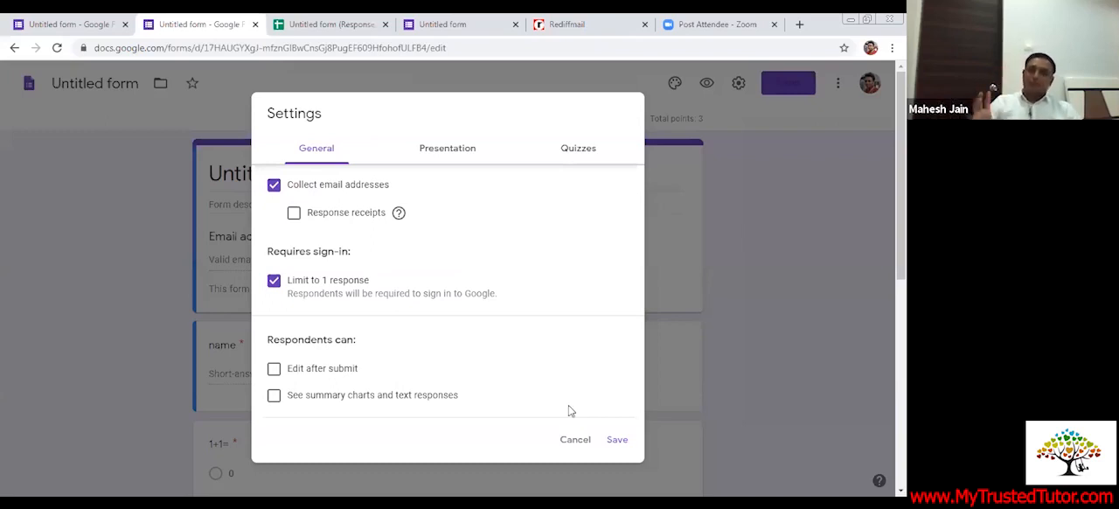
click(575, 441)
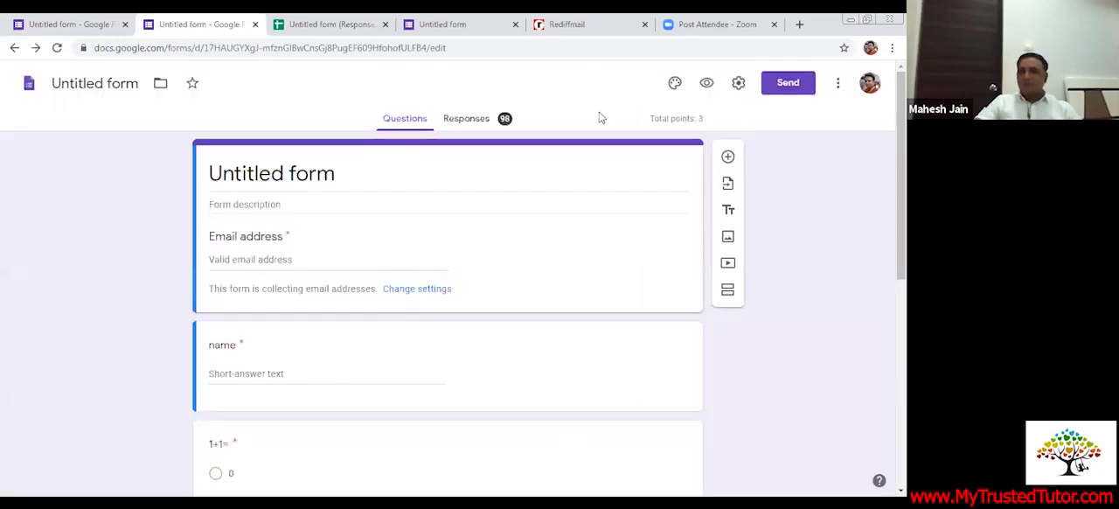